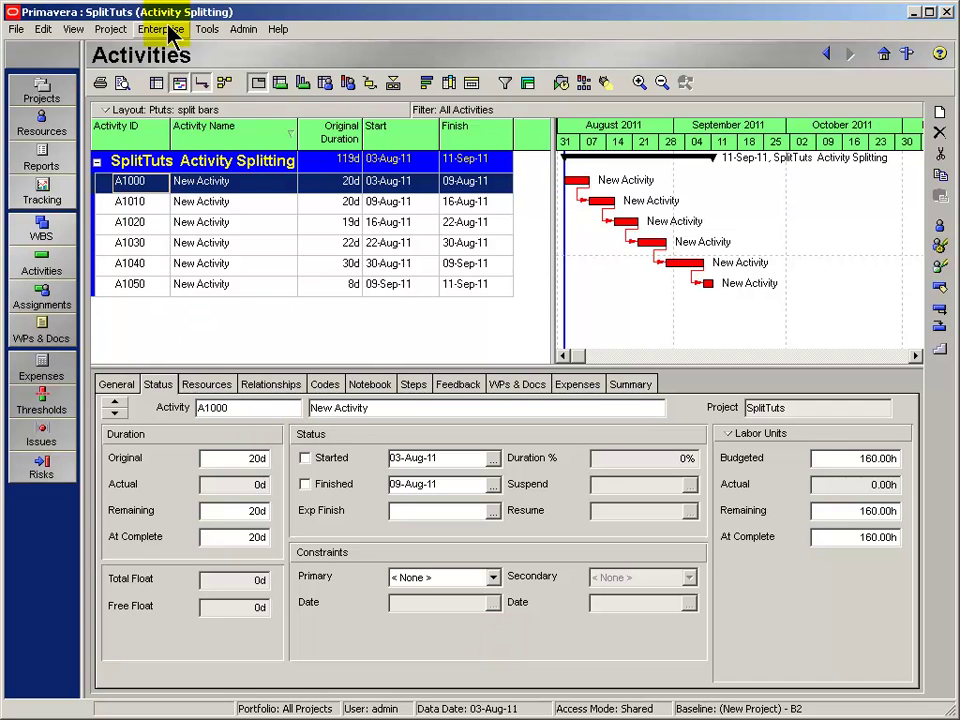
Open the Activities user-defined fields list from the Enterprise menu
{"action": "left_click", "coordinate": [161, 29]}
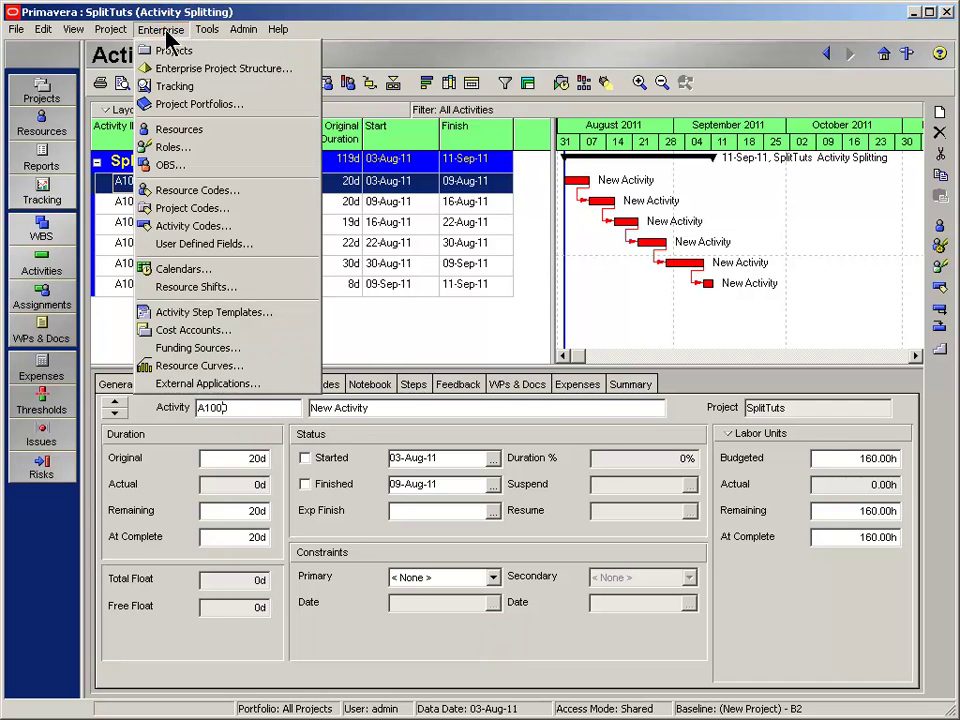
{"action": "left_click", "coordinate": [230, 244]}
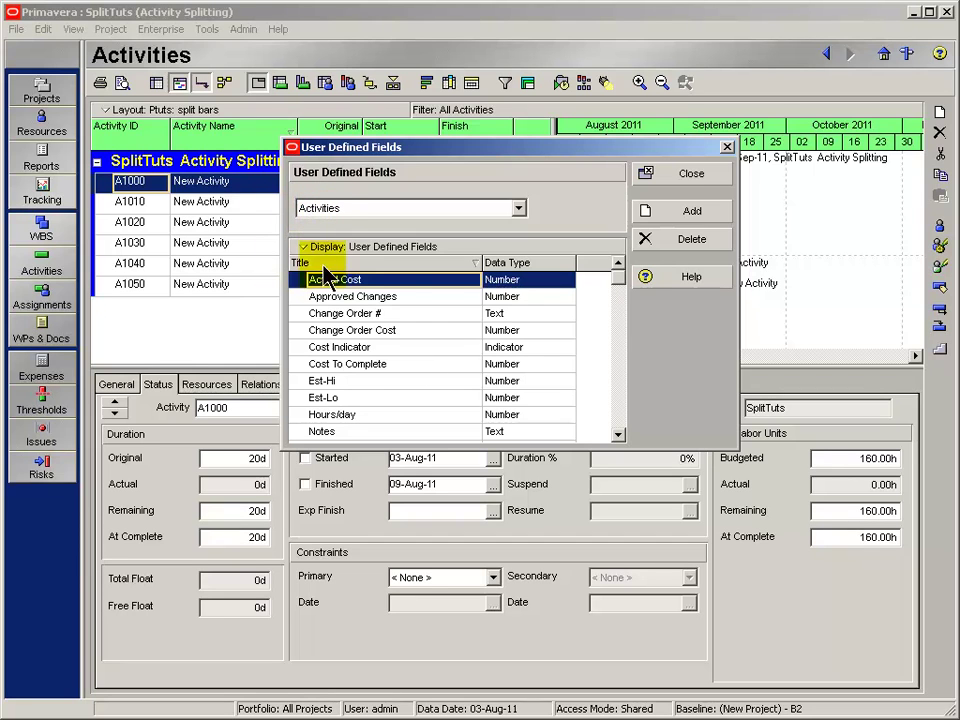
Add an activity field titled 'Split Bar Start' with data type Start Date
{"action": "left_click", "coordinate": [681, 213]}
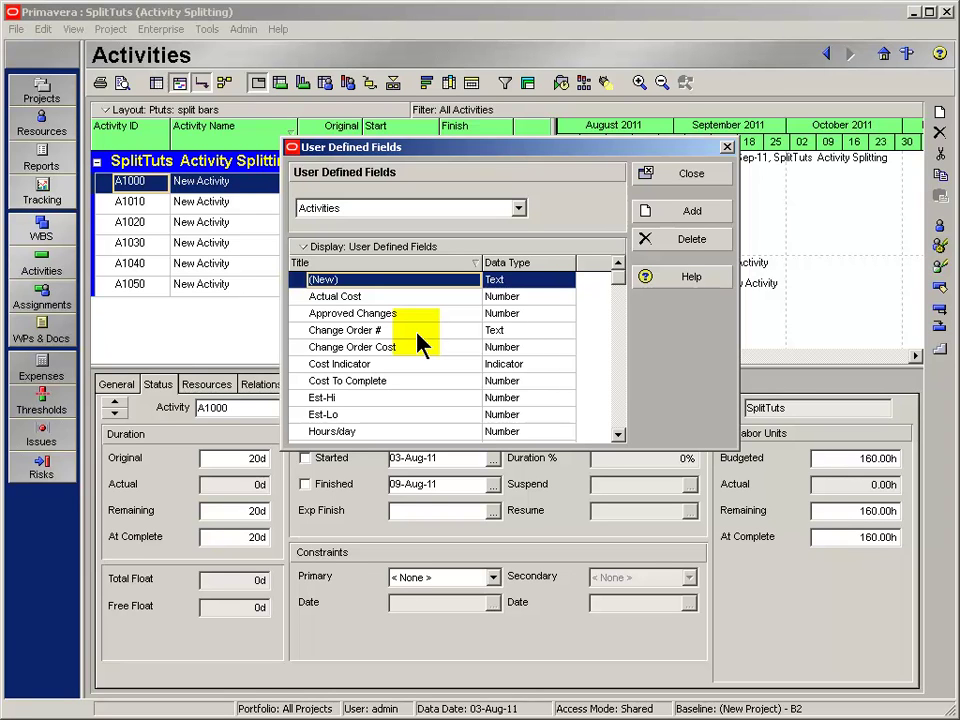
{"action": "key", "text": "F2"}
{"action": "key", "text": "shift+End"}
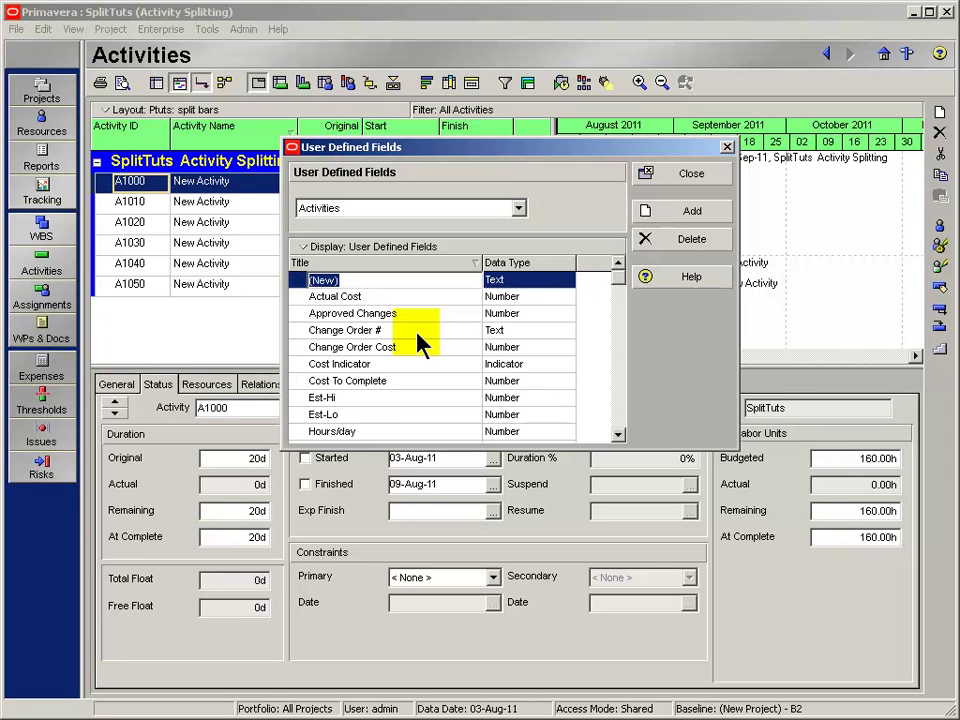
{"action": "type", "text": "Split Bar Start"}
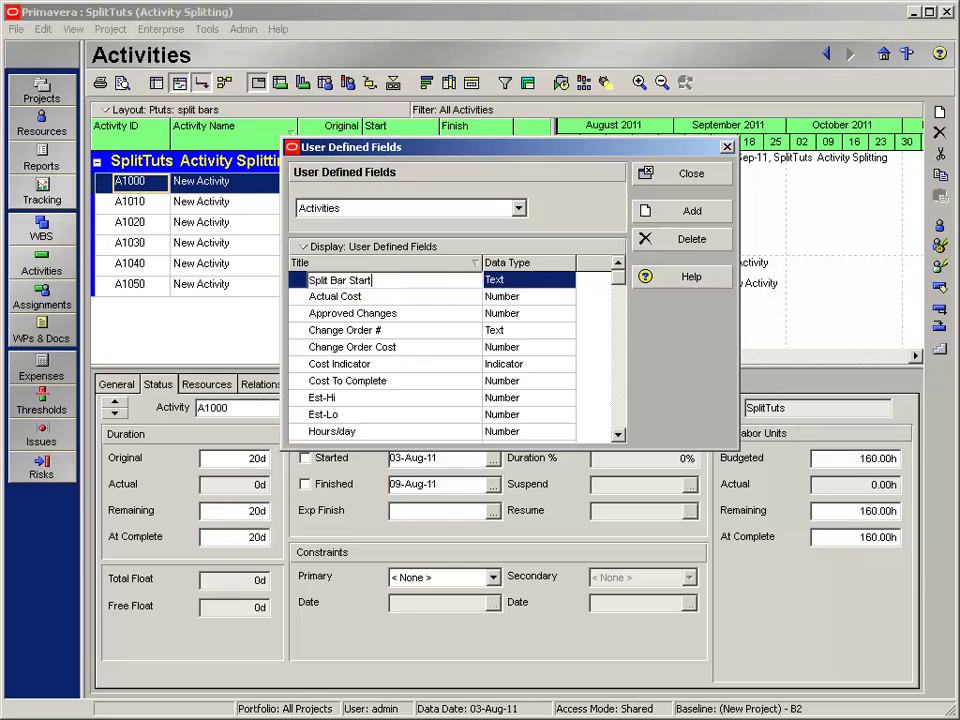
{"action": "key", "text": "Tab"}
{"action": "key", "text": "Down"}
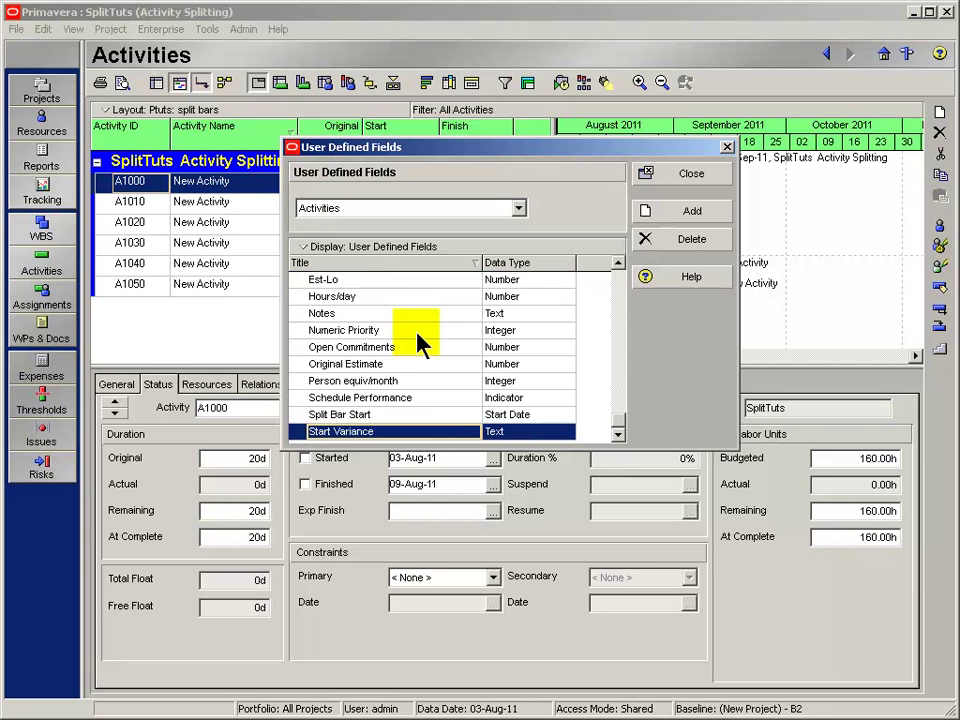
Add a 'Split Bar Finish' field with data type Finish Date and close the list
{"action": "left_click", "coordinate": [434, 421]}
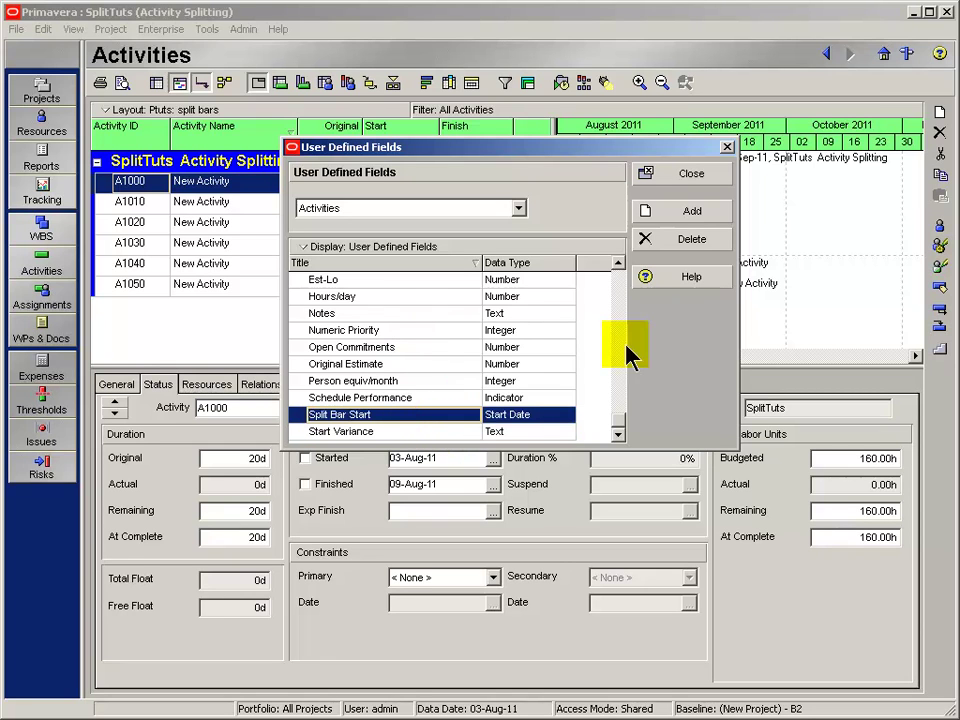
{"action": "key", "text": "shift+F10"}
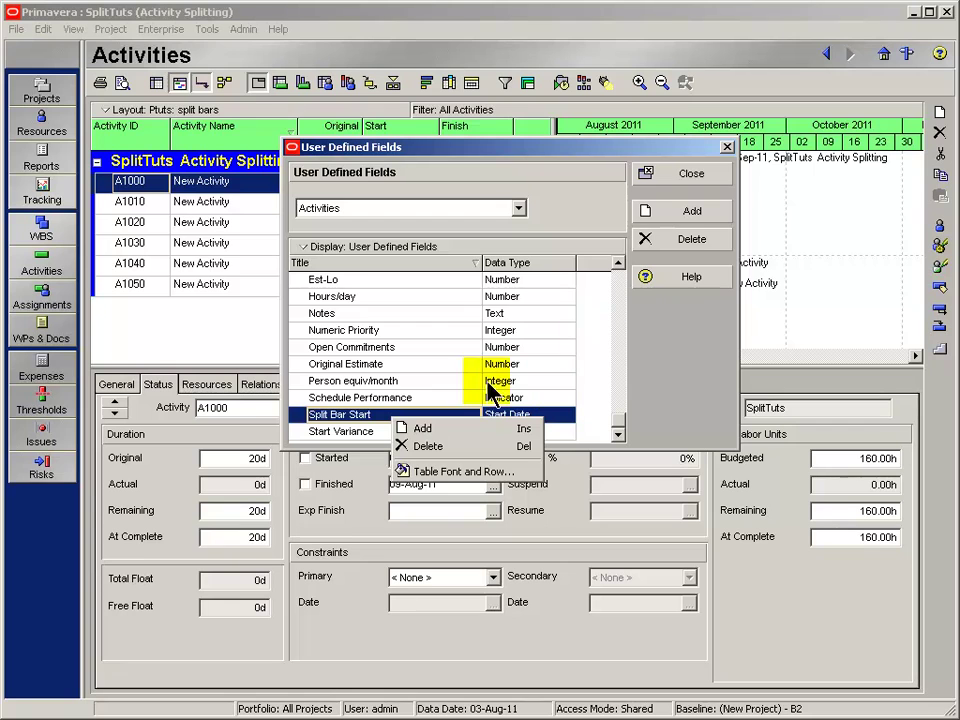
{"action": "left_click", "coordinate": [422, 428]}
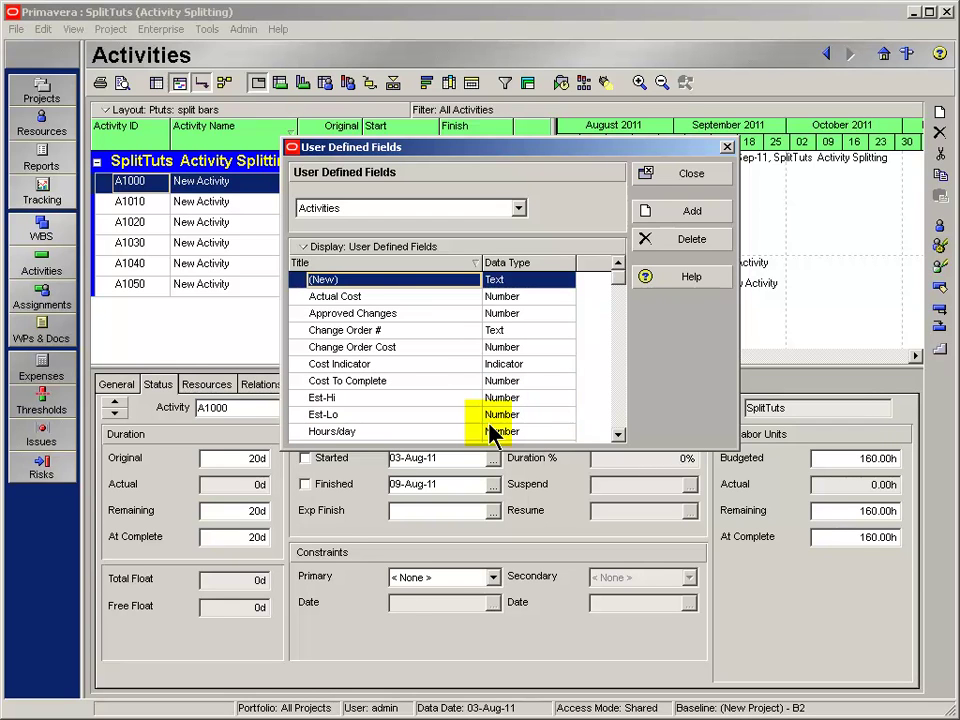
{"action": "type", "text": "Split "}
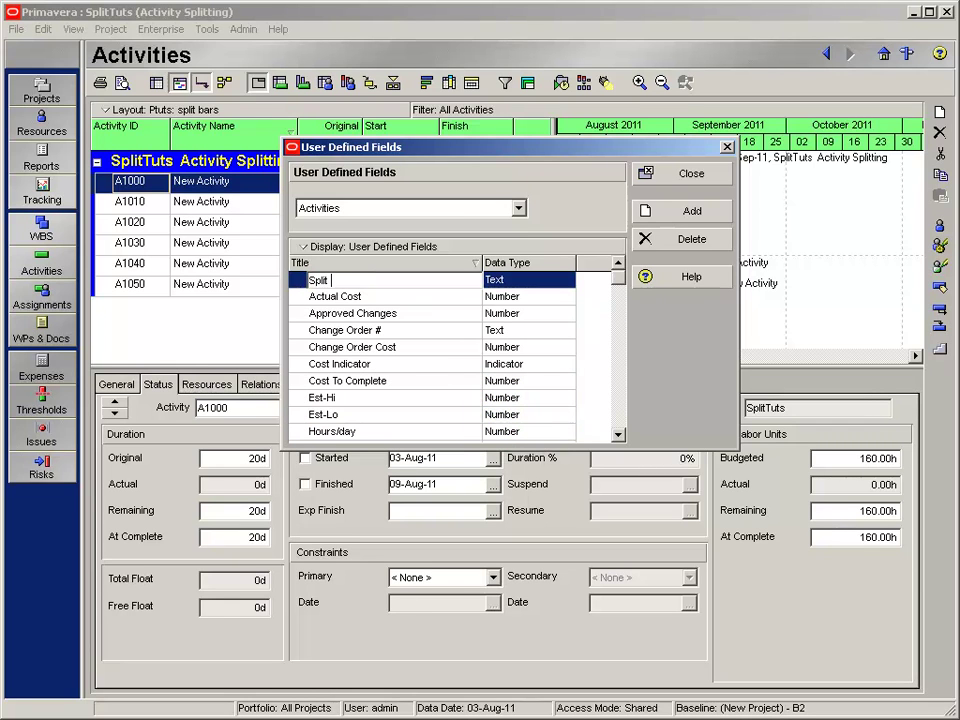
{"action": "type", "text": "Bar Finish"}
{"action": "key", "text": "Return"}
{"action": "left_click", "coordinate": [493, 433]}
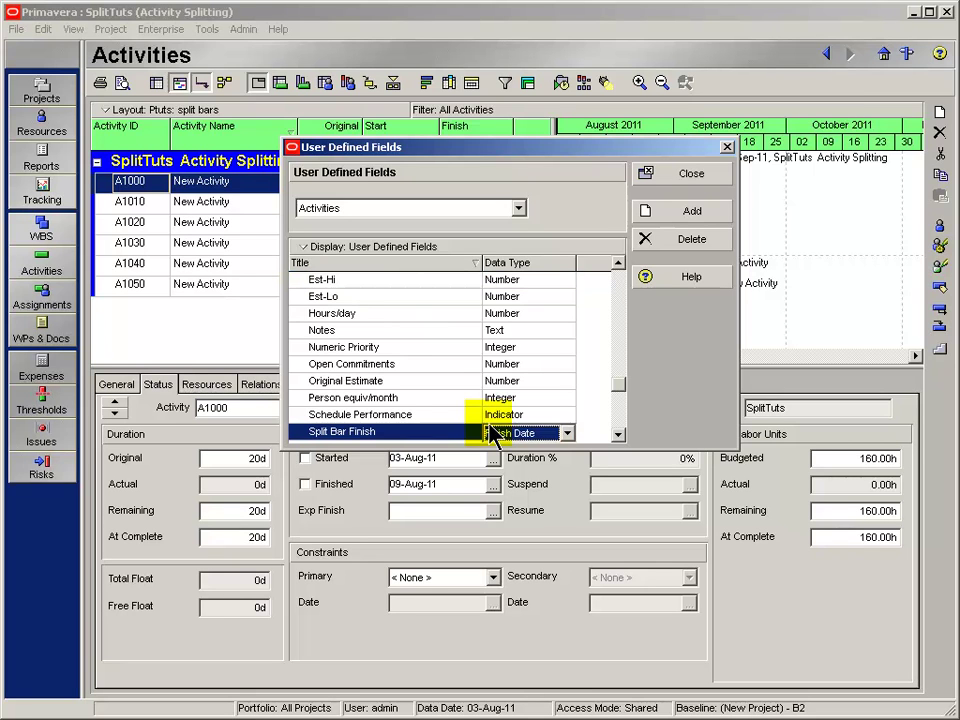
{"action": "key", "text": "Down"}
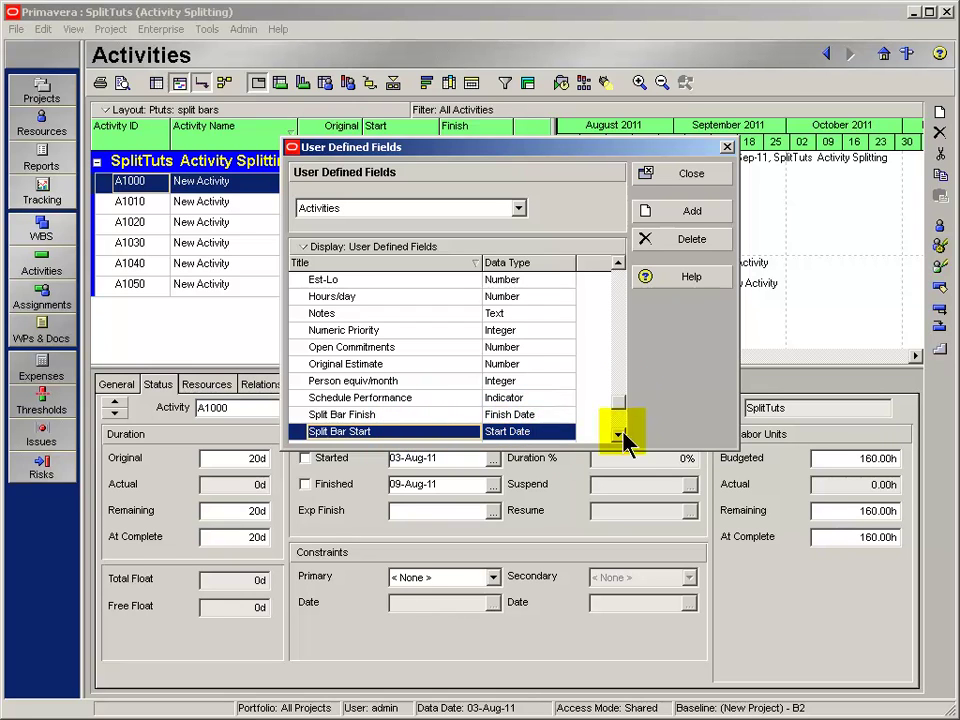
{"action": "left_click", "coordinate": [690, 173]}
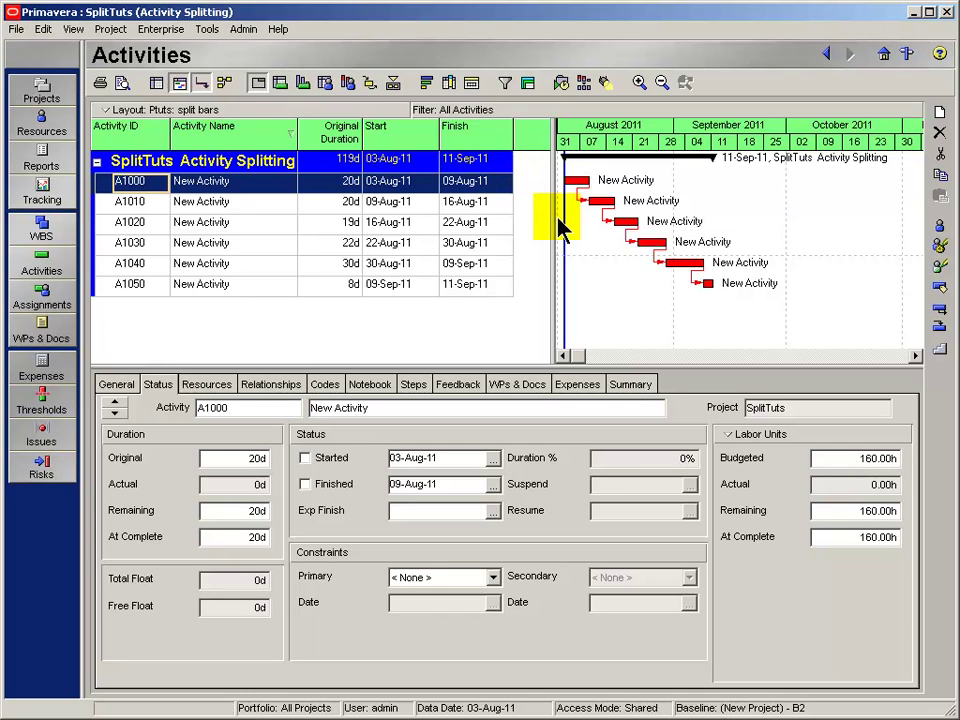
Widen the activity table and add User Defined columns Split Bar Start and Split Bar Finish after Finish
{"action": "left_click_drag", "start_coordinate": [560, 213], "coordinate": [665, 180]}
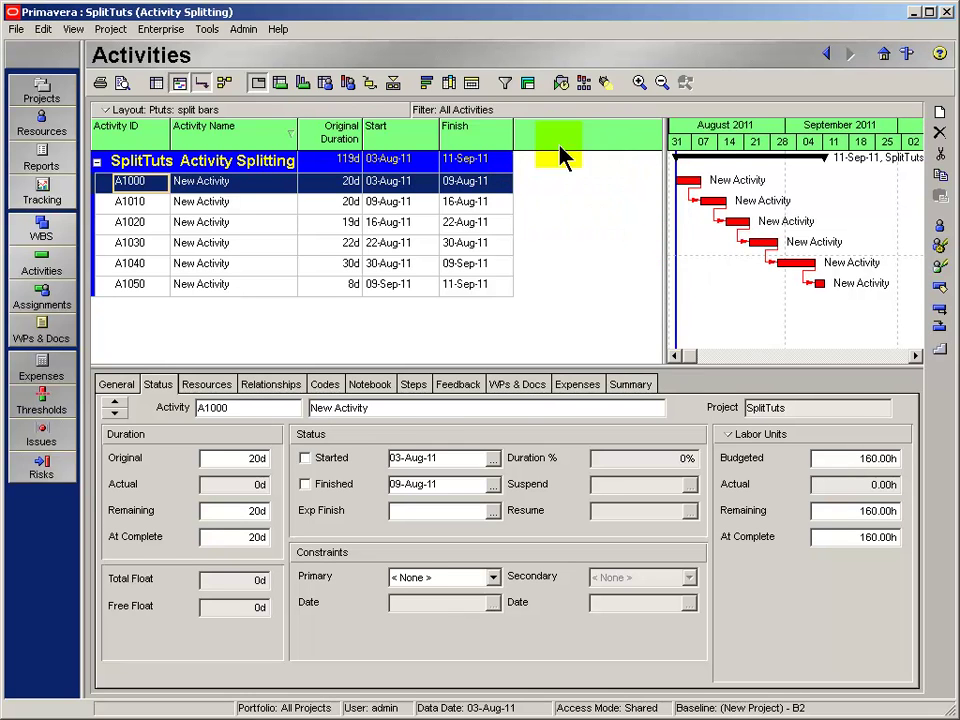
{"action": "left_click", "coordinate": [450, 84]}
{"action": "left_click", "coordinate": [494, 466]}
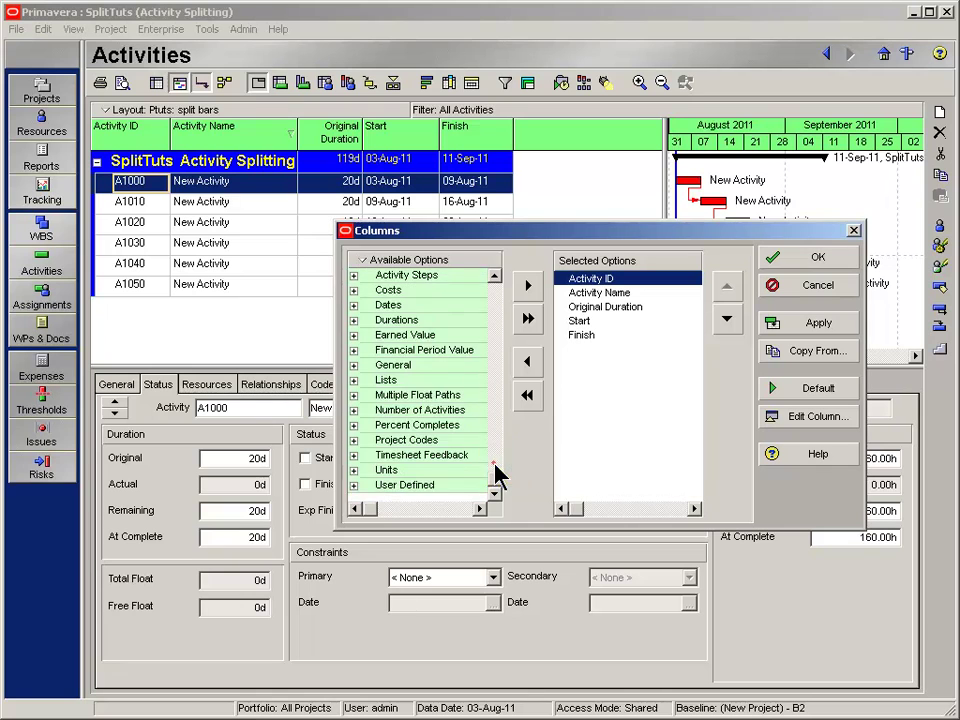
{"action": "double_click", "coordinate": [410, 486]}
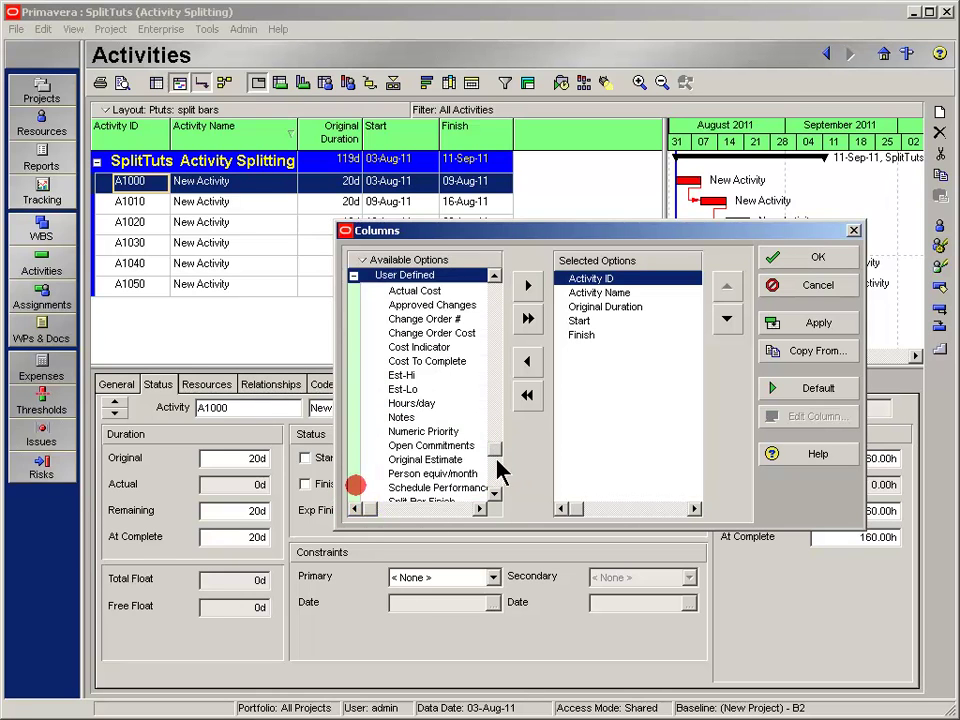
{"action": "left_click", "coordinate": [485, 489]}
{"action": "left_click", "coordinate": [494, 493]}
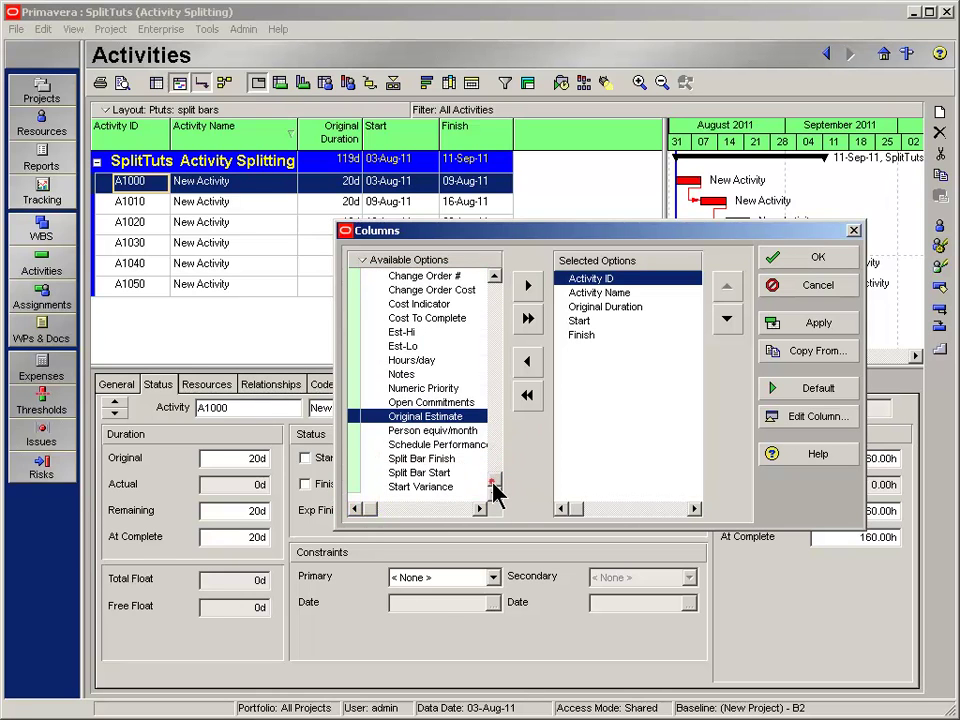
{"action": "double_click", "coordinate": [435, 473]}
{"action": "left_click", "coordinate": [731, 319]}
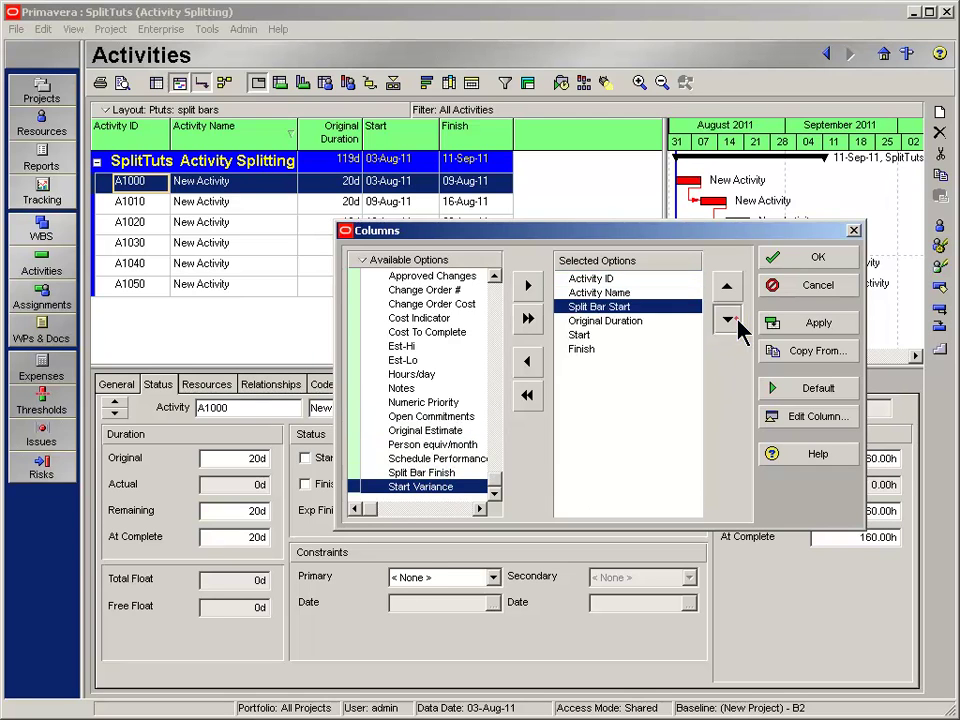
{"action": "left_click", "coordinate": [731, 319]}
{"action": "left_click", "coordinate": [731, 319]}
{"action": "left_click", "coordinate": [731, 319]}
{"action": "double_click", "coordinate": [435, 473]}
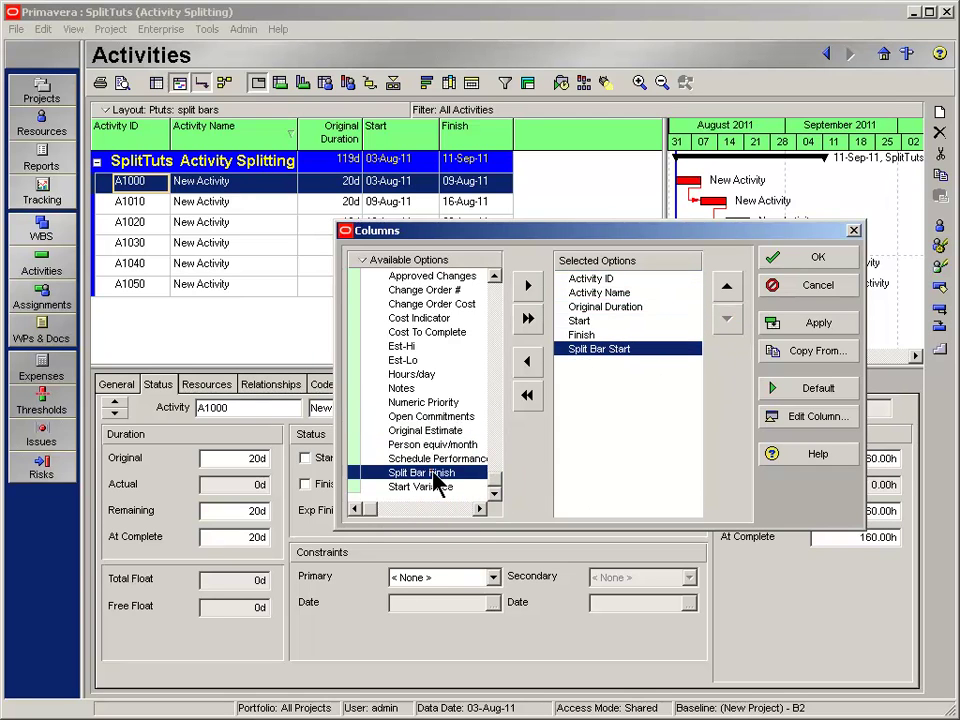
{"action": "left_click", "coordinate": [790, 258]}
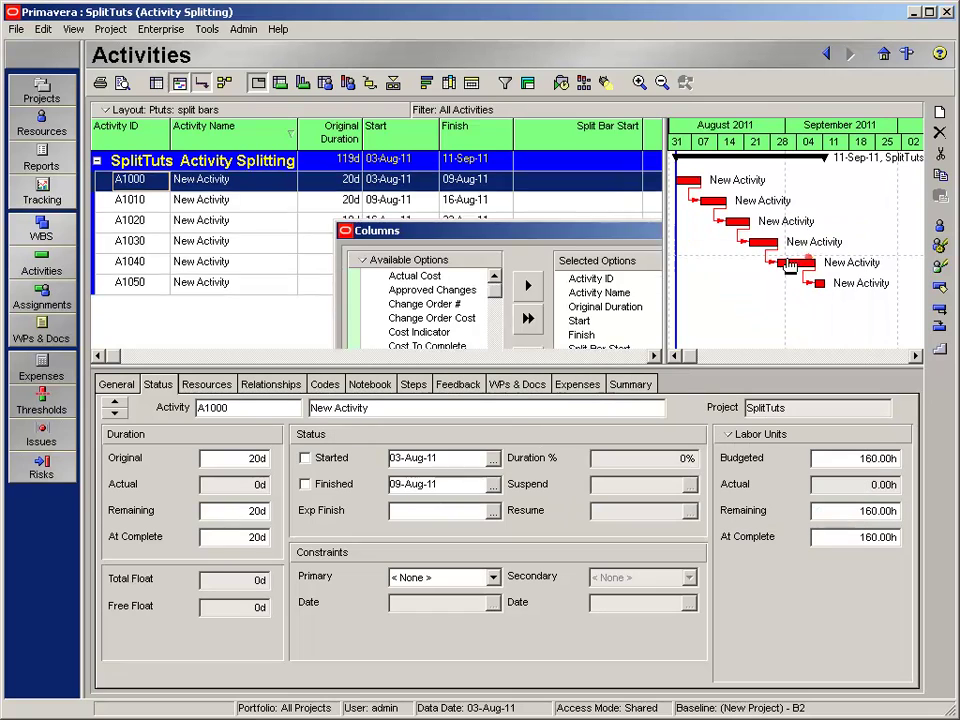
Narrow the Split Bar Start, Split Bar Finish and Activity Name columns to fit
{"action": "left_click_drag", "start_coordinate": [643, 140], "coordinate": [567, 140]}
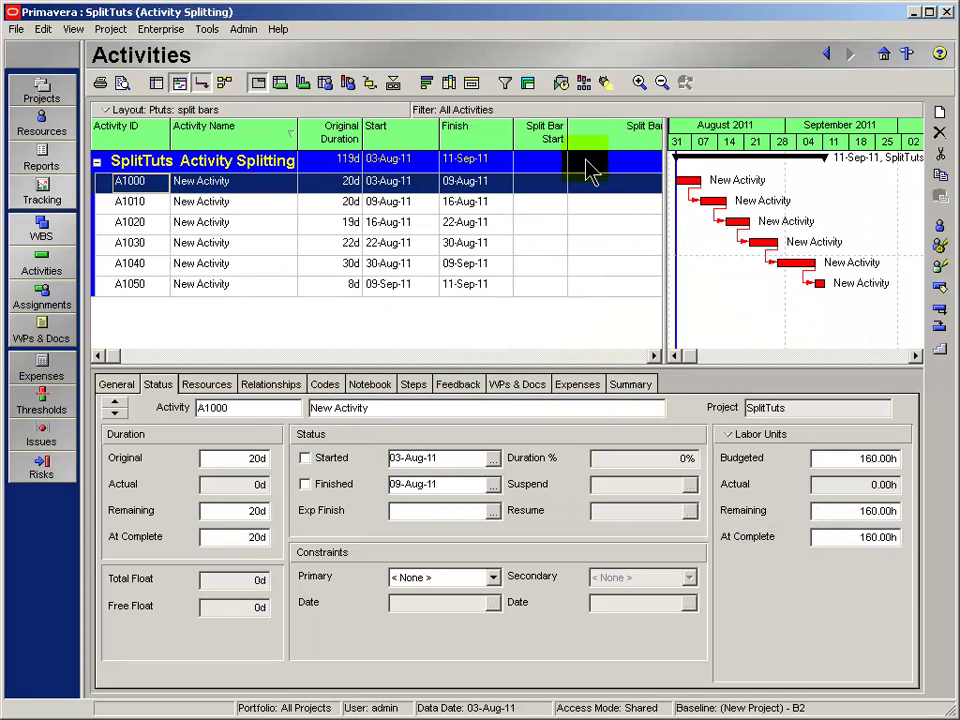
{"action": "left_click", "coordinate": [634, 357]}
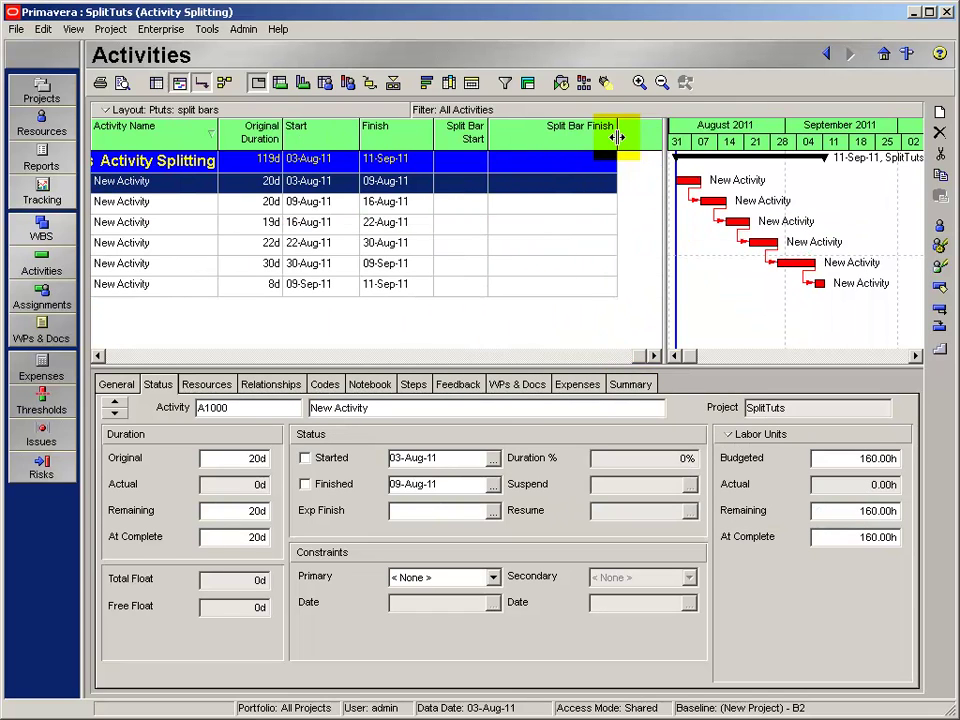
{"action": "left_click_drag", "start_coordinate": [611, 133], "coordinate": [561, 133]}
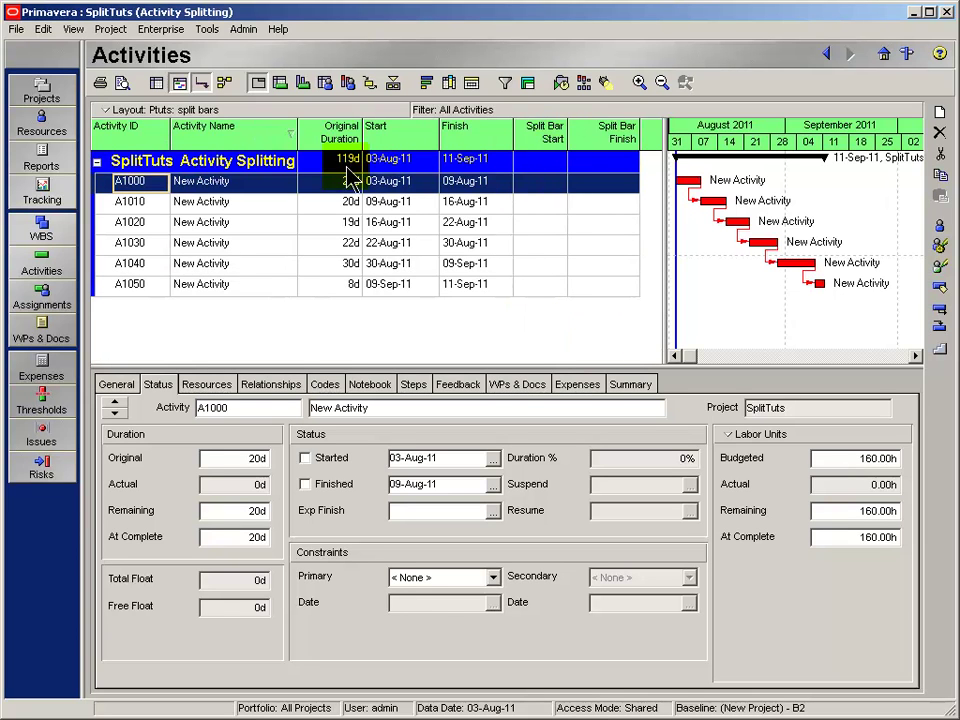
{"action": "left_click_drag", "start_coordinate": [300, 135], "coordinate": [272, 135]}
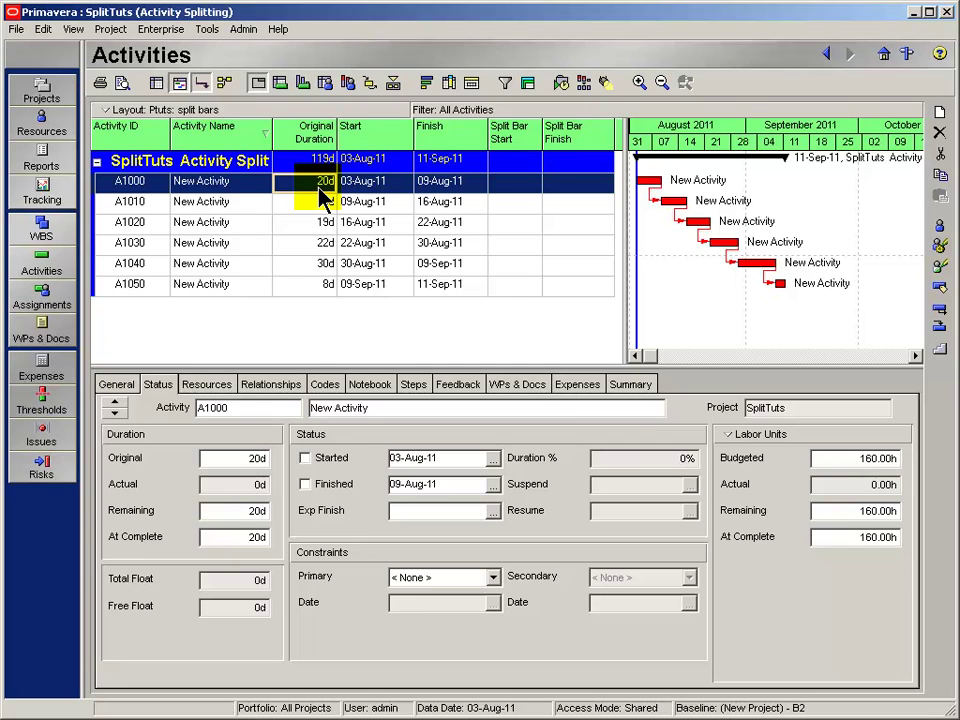
Set A1000's original duration to 50 days and reschedule so the project finishes 21-Sep-11
{"action": "type", "text": "50"}
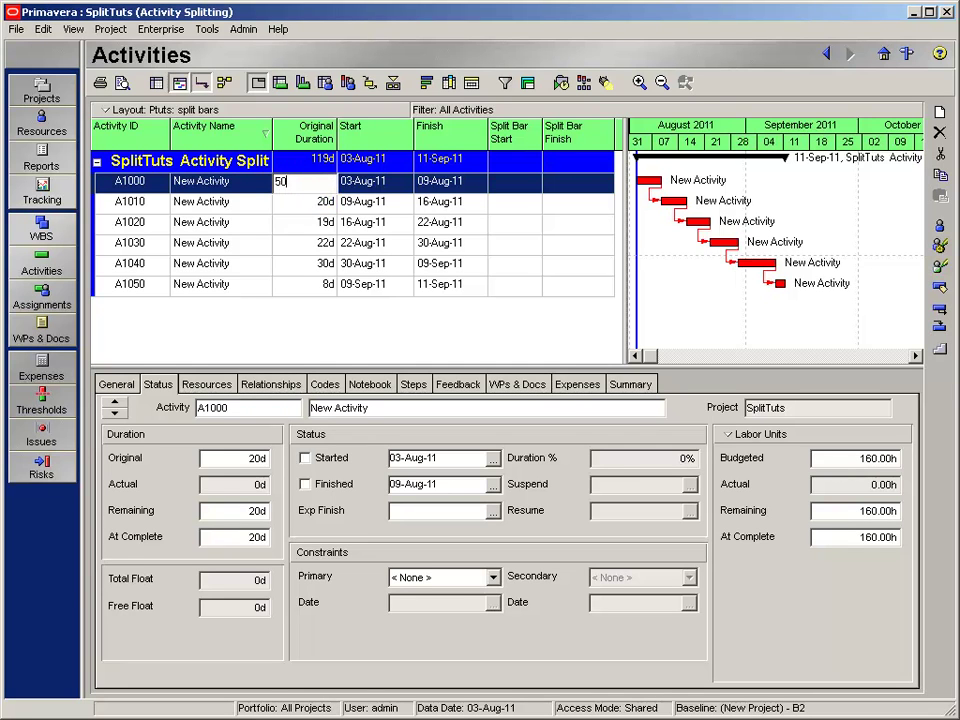
{"action": "key", "text": "Return"}
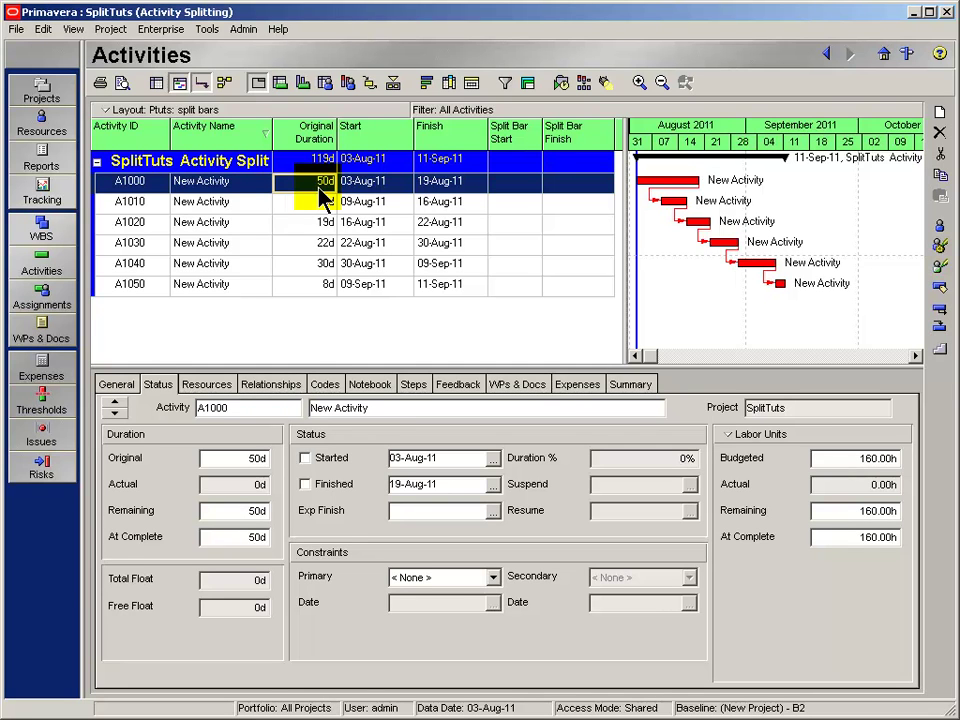
{"action": "left_click", "coordinate": [560, 84]}
{"action": "left_click", "coordinate": [925, 372]}
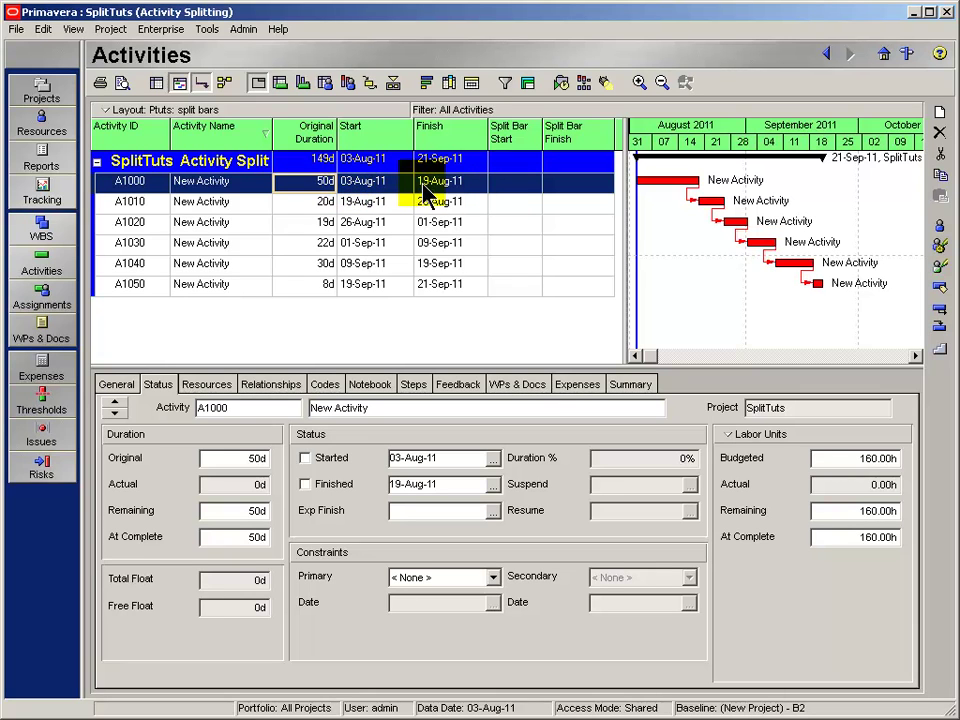
Set A1000's Split Bar Start to 01-Sep-11 using the calendar picker
{"action": "left_click", "coordinate": [525, 188]}
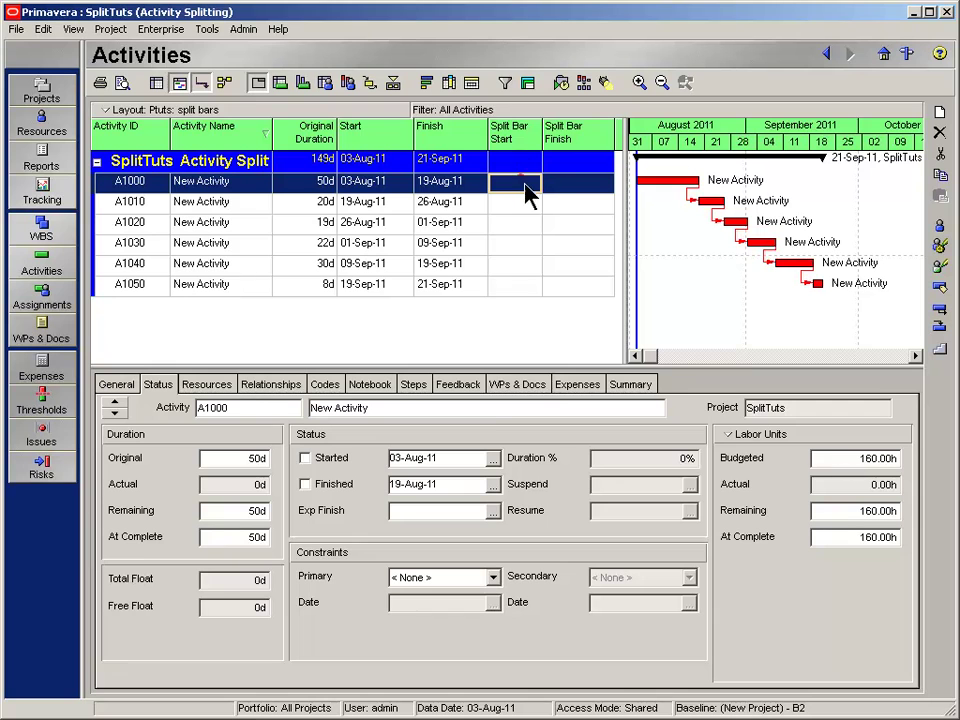
{"action": "left_click", "coordinate": [535, 184]}
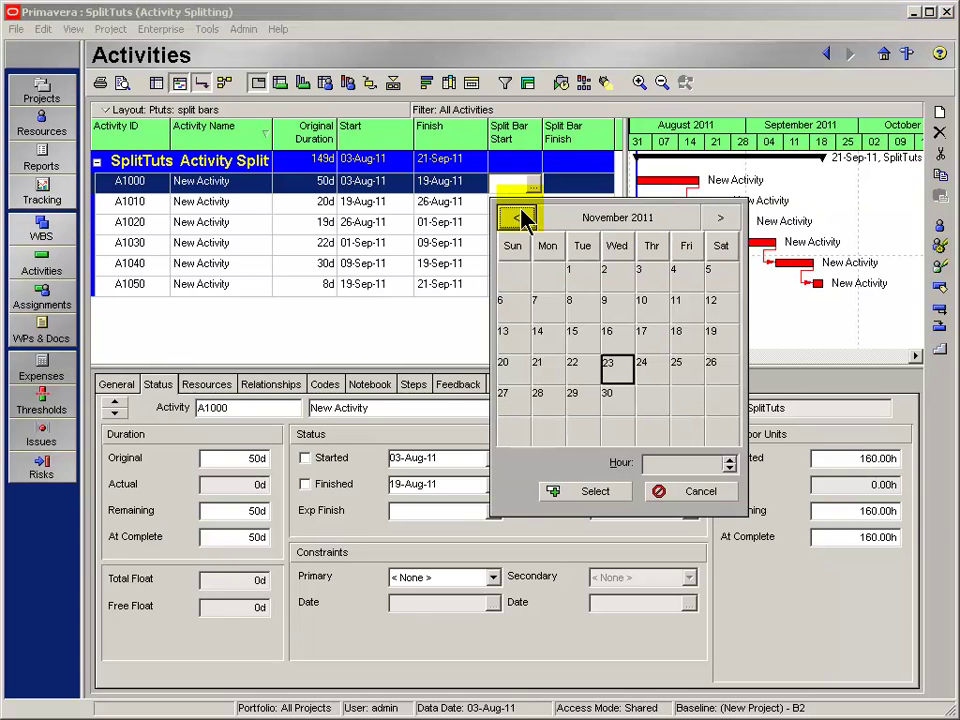
{"action": "left_click", "coordinate": [519, 215]}
{"action": "left_click", "coordinate": [519, 216]}
{"action": "left_click", "coordinate": [656, 268]}
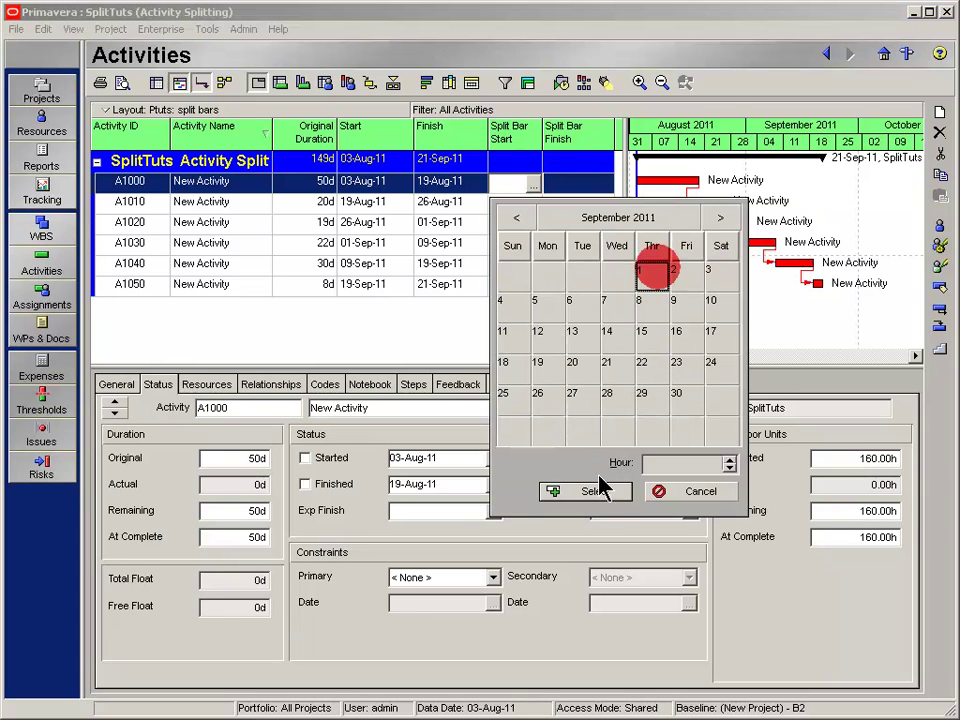
{"action": "left_click", "coordinate": [595, 490]}
Set A1000's Split Bar Finish to 15-Sep-11 using the calendar picker
{"action": "left_click", "coordinate": [583, 189]}
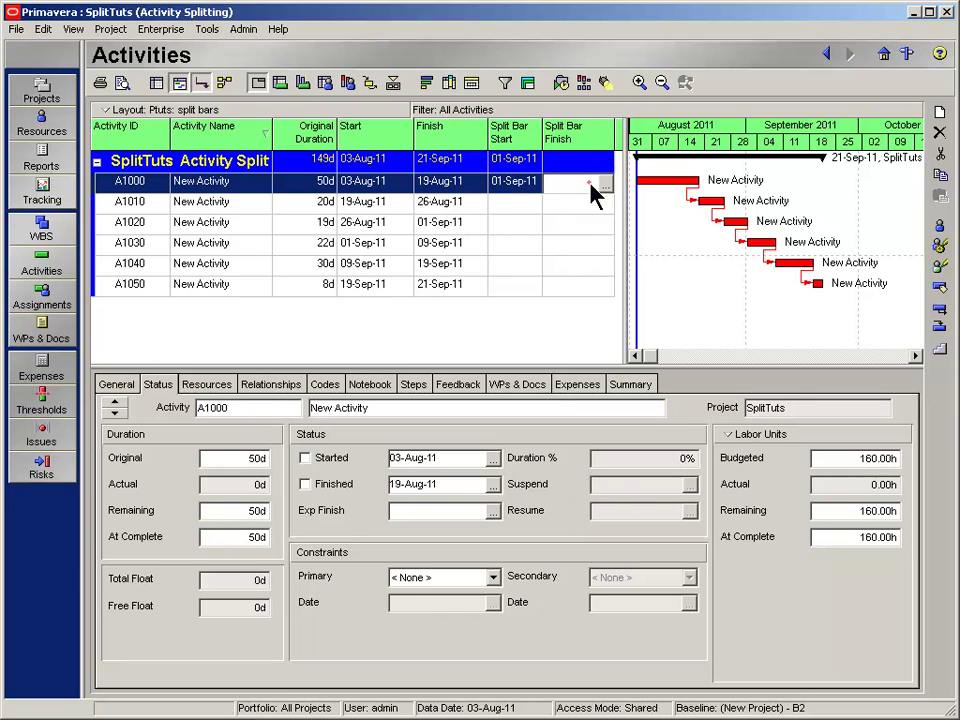
{"action": "left_click", "coordinate": [606, 186]}
{"action": "left_click", "coordinate": [571, 217]}
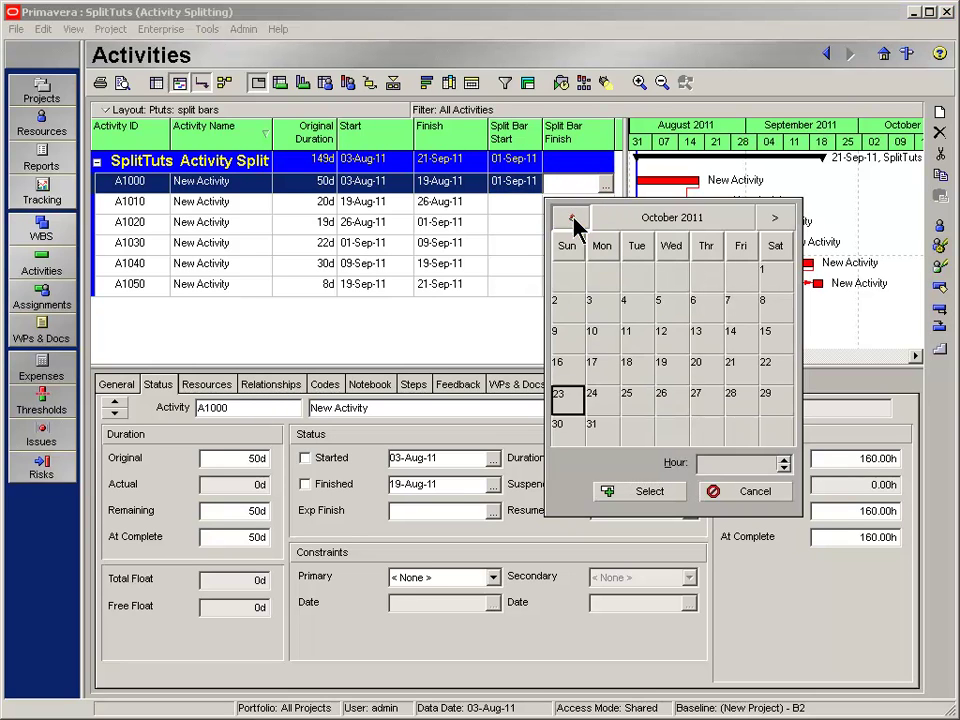
{"action": "left_click", "coordinate": [571, 217]}
{"action": "left_click", "coordinate": [698, 333]}
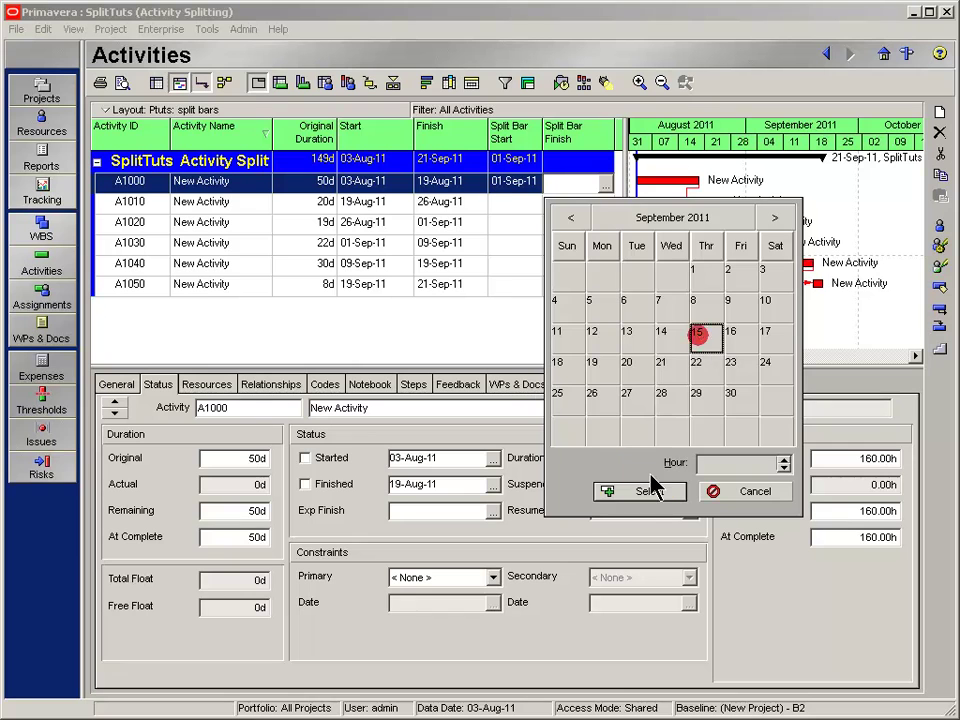
{"action": "left_click", "coordinate": [650, 492]}
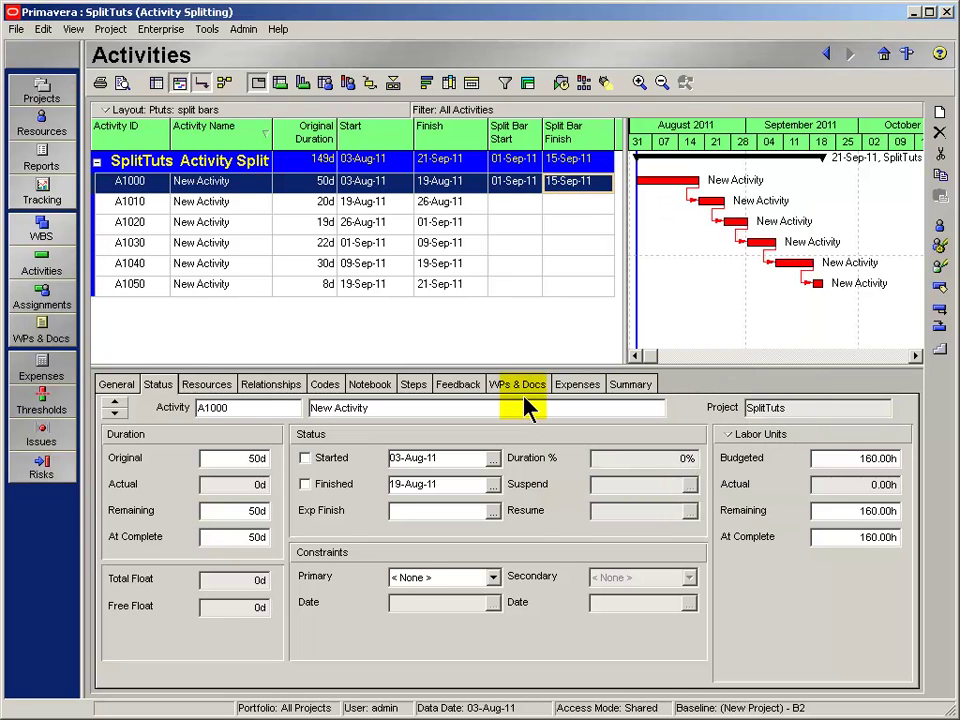
{"action": "left_click", "coordinate": [680, 240]}
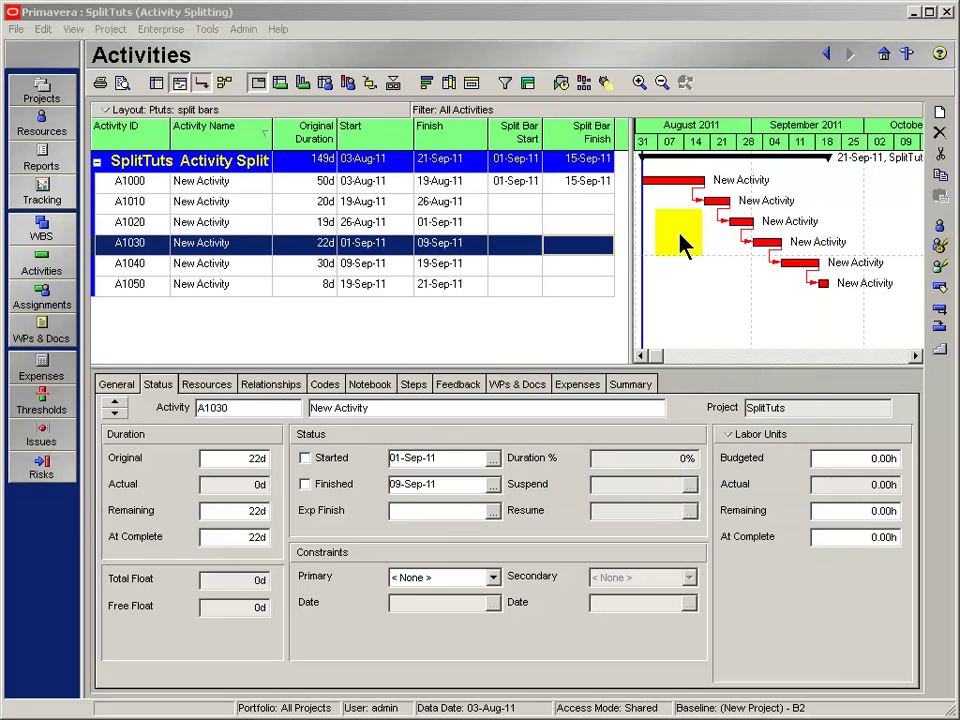
{"action": "left_click", "coordinate": [679, 233]}
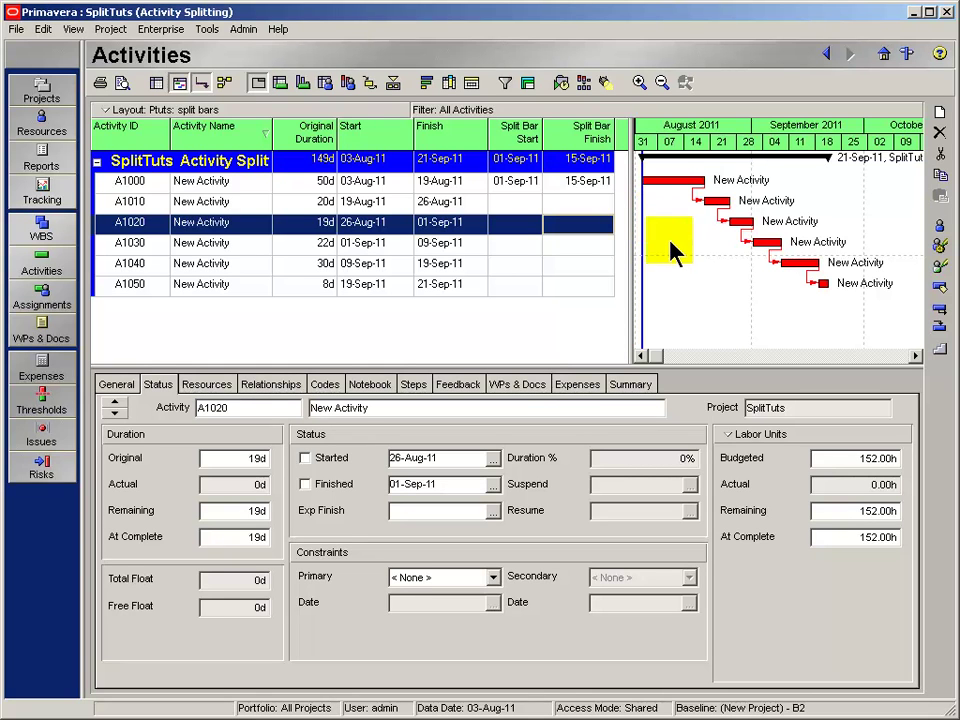
Insert a new Gantt bar style named Split Bar in the Bars settings
{"action": "right_click", "coordinate": [657, 226]}
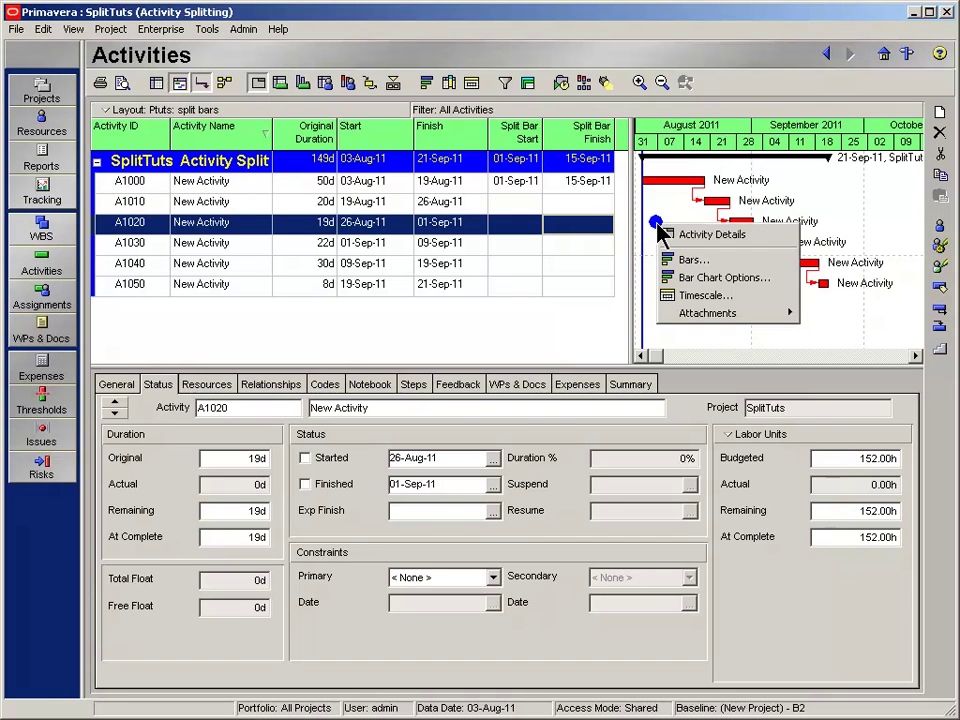
{"action": "left_click", "coordinate": [680, 257]}
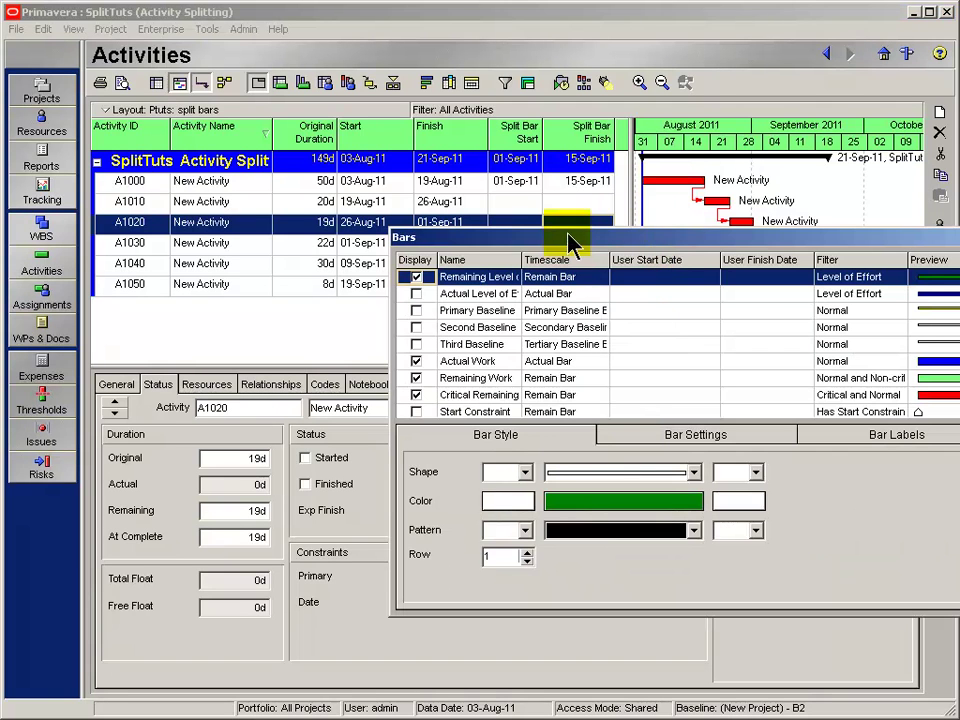
{"action": "left_click_drag", "start_coordinate": [568, 240], "coordinate": [532, 226]}
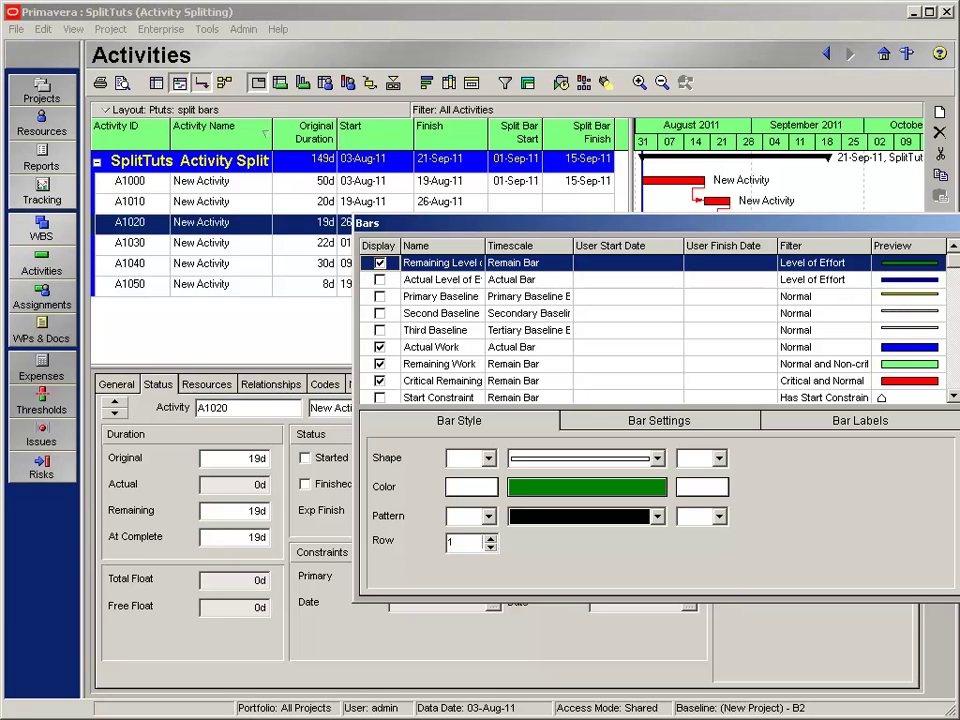
{"action": "key", "text": "Insert"}
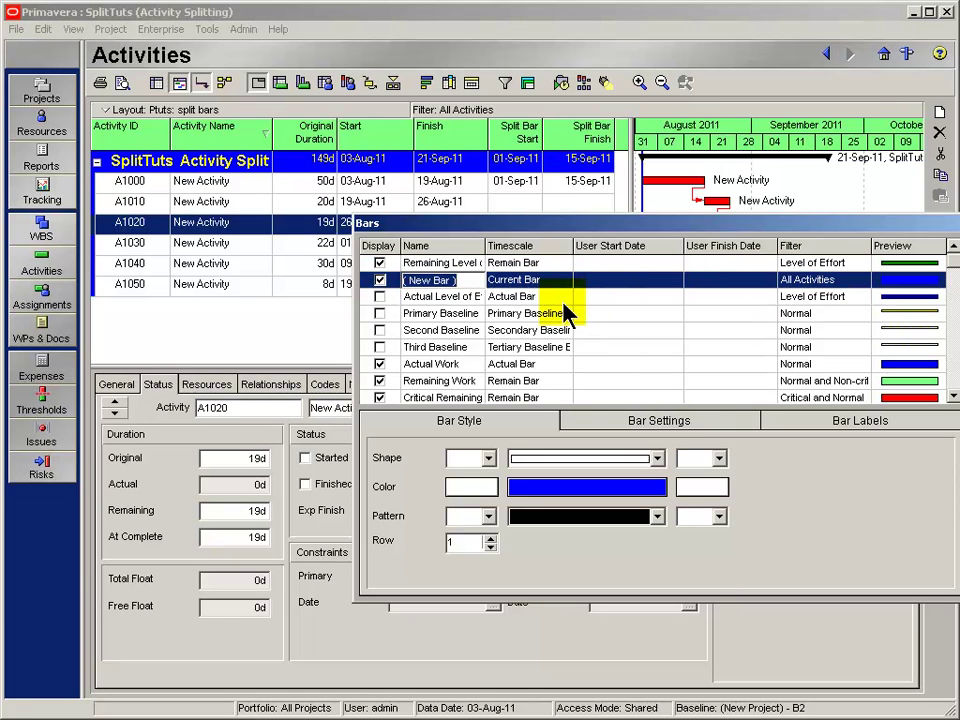
{"action": "type", "text": "Split Bar"}
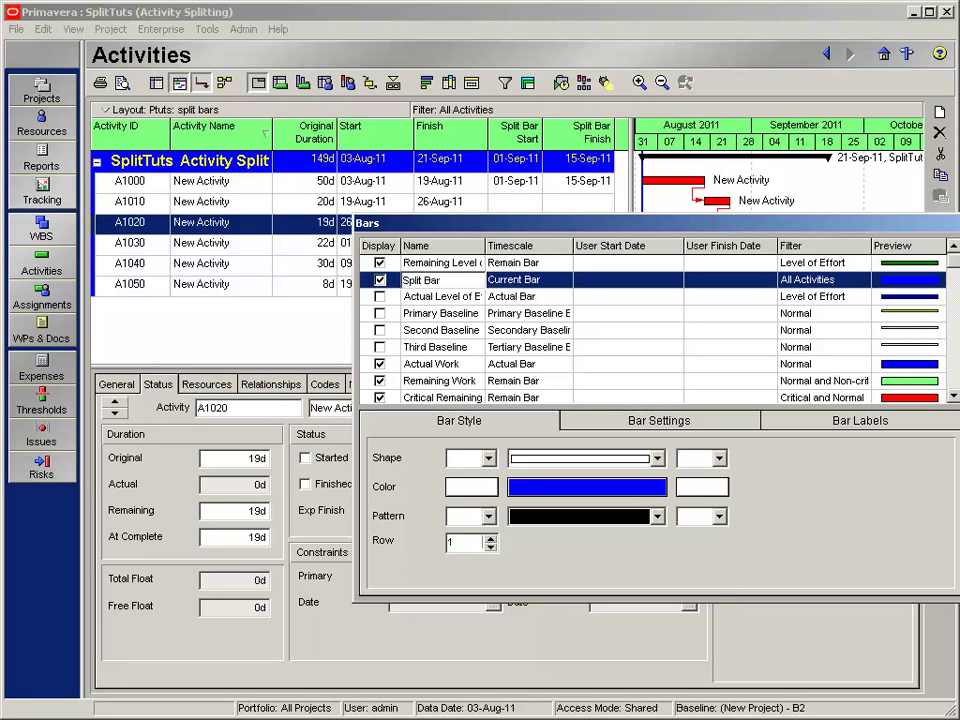
Base the Split Bar on User Dates, colour it yellow, and apply the settings
{"action": "left_click", "coordinate": [531, 282]}
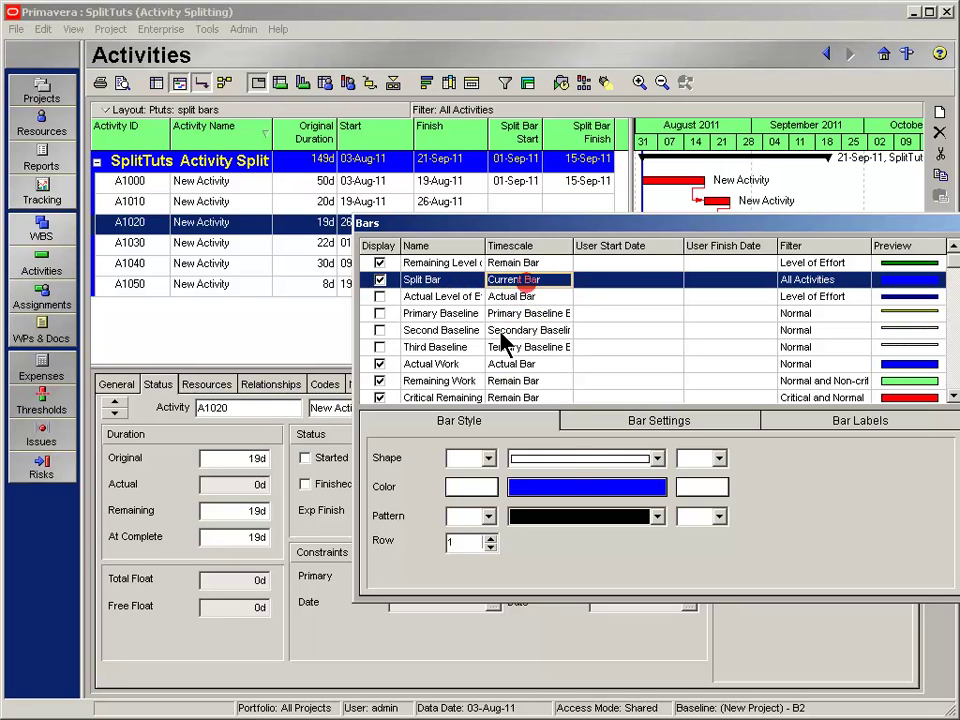
{"action": "left_click", "coordinate": [563, 282]}
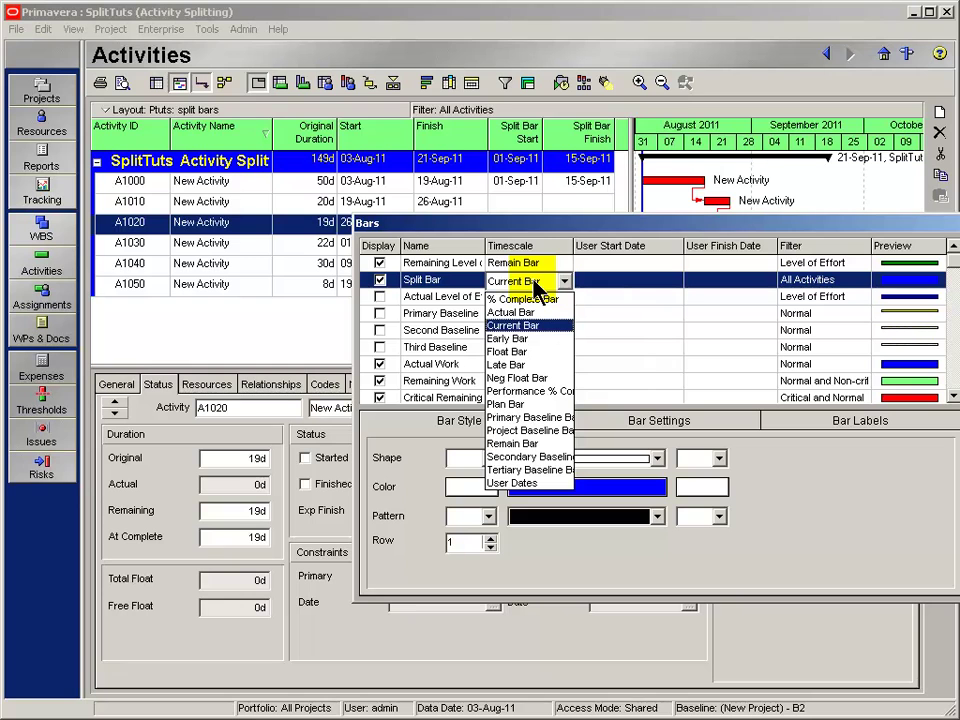
{"action": "left_click", "coordinate": [525, 485]}
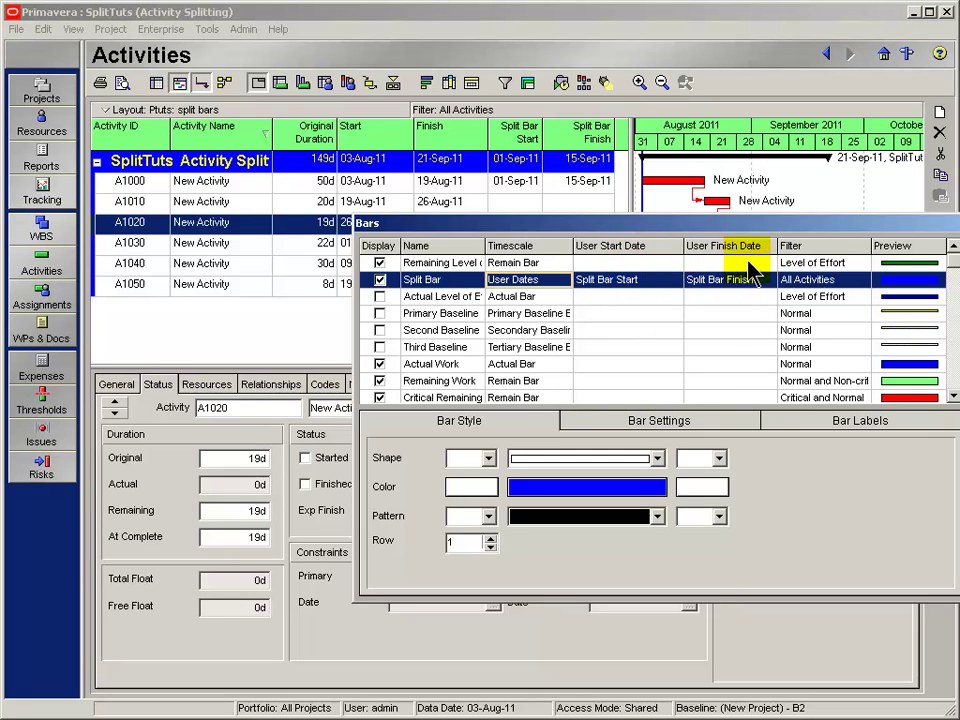
{"action": "left_click", "coordinate": [549, 490]}
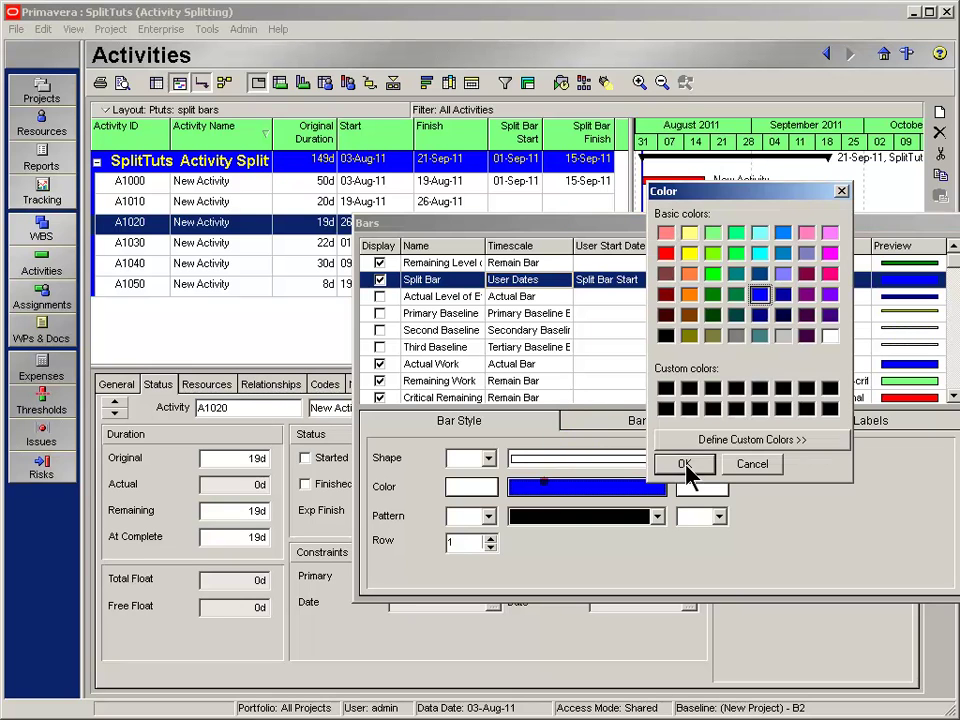
{"action": "left_click", "coordinate": [689, 253]}
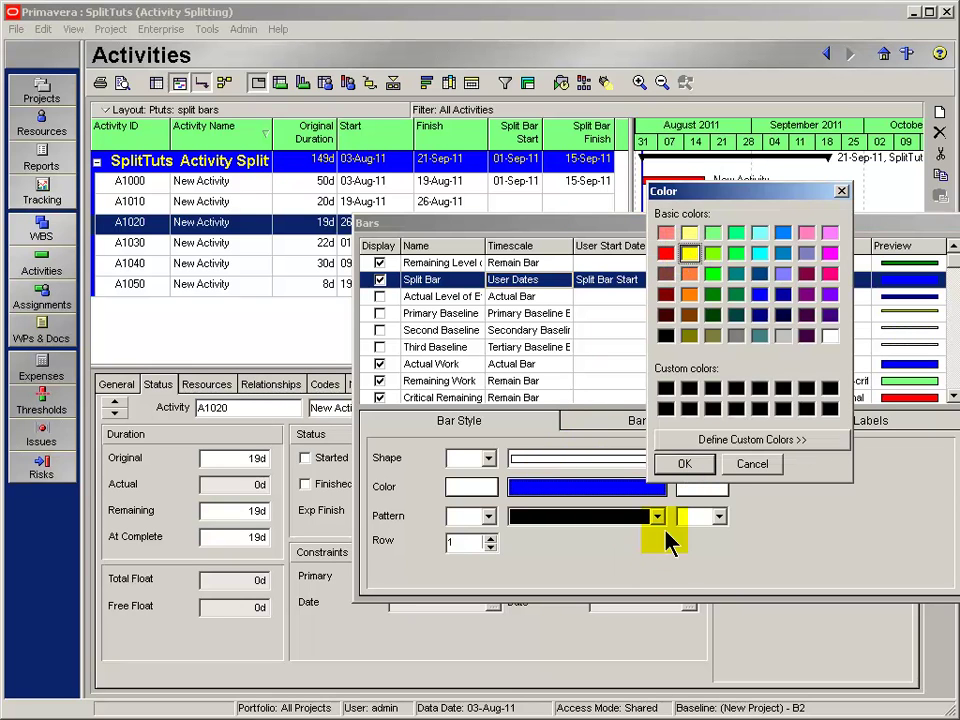
{"action": "left_click", "coordinate": [684, 464]}
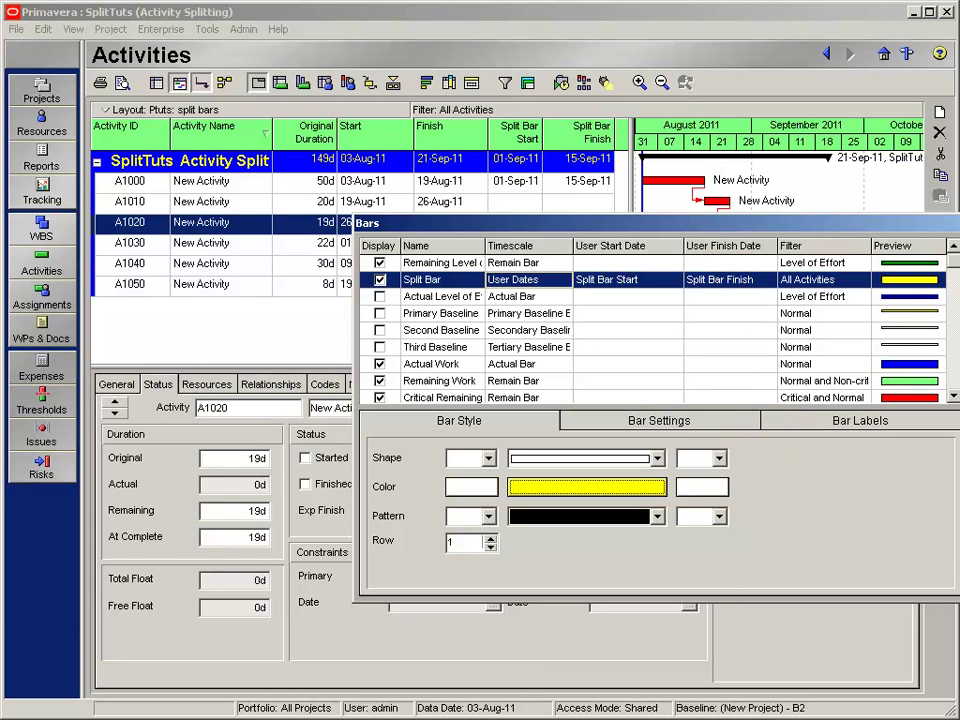
{"action": "key", "text": "Return"}
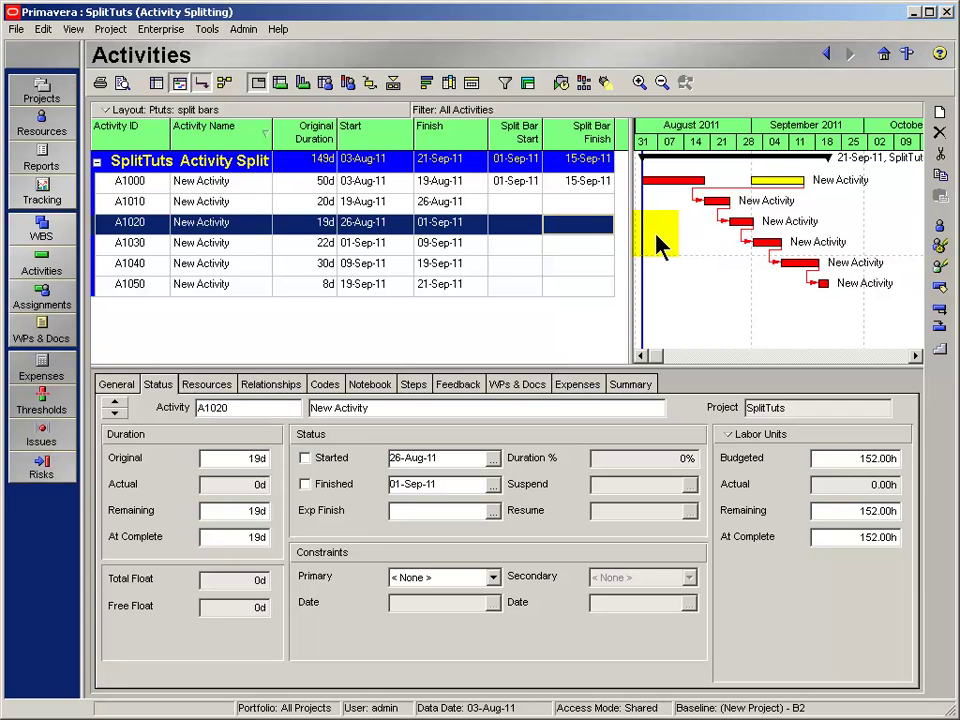
{"action": "left_click", "coordinate": [320, 186]}
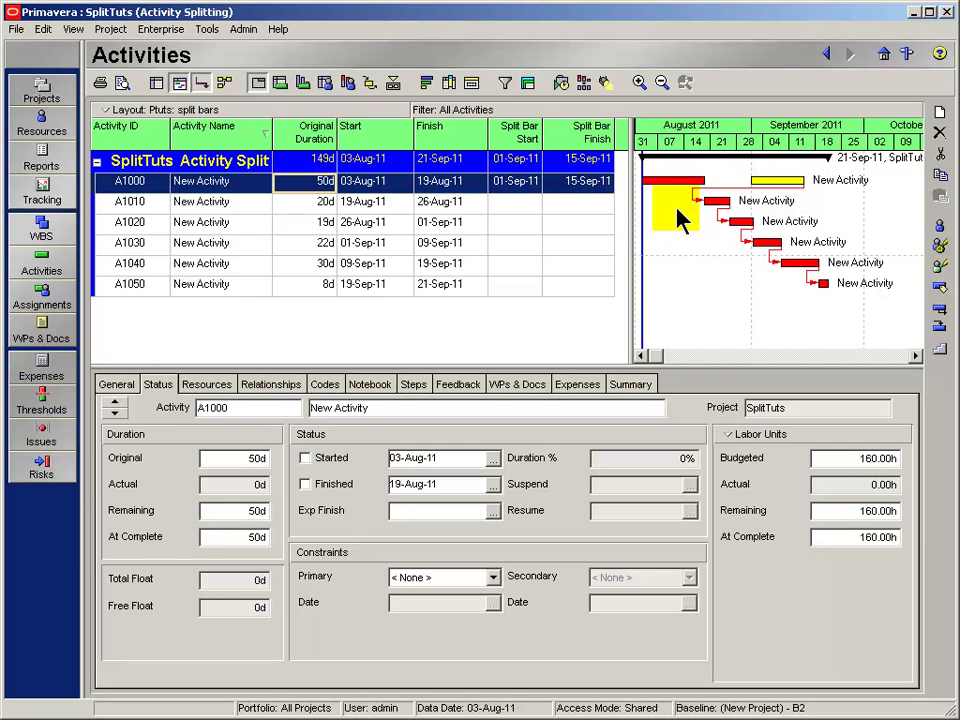
Move the Split Bar style two places down, below Critical Remaining, in the Bars list
{"action": "right_click", "coordinate": [680, 220]}
{"action": "left_click", "coordinate": [700, 254]}
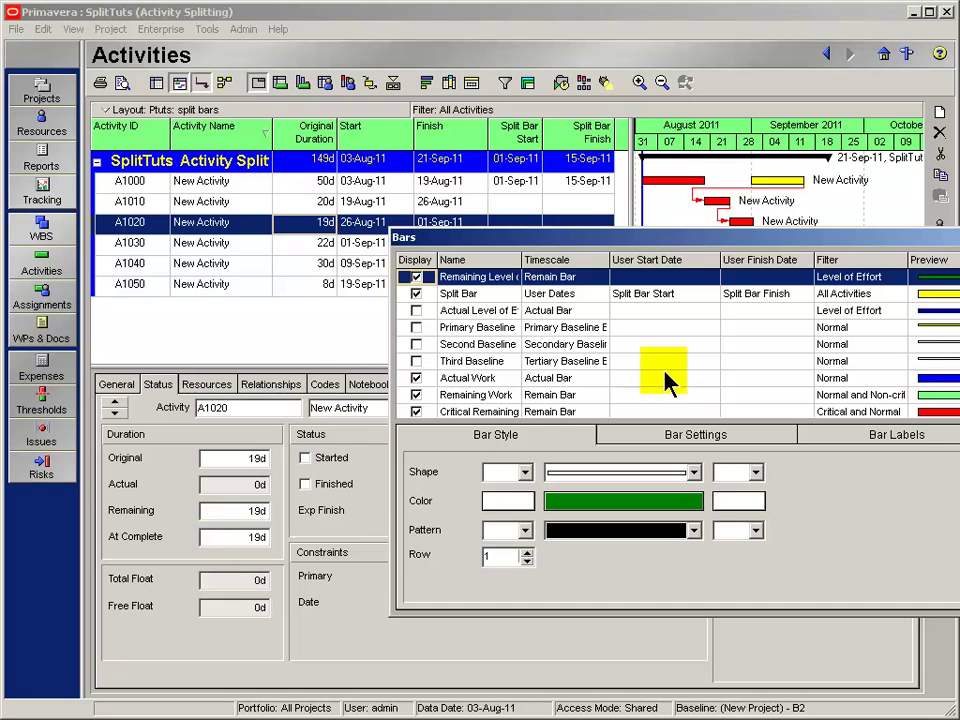
{"action": "left_click", "coordinate": [482, 296]}
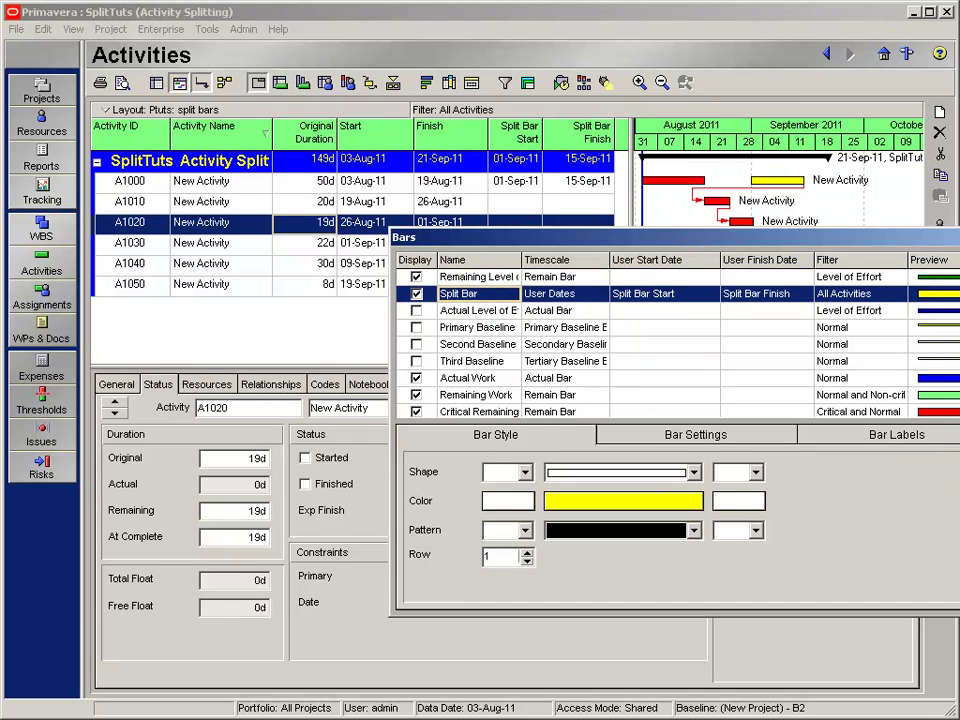
{"action": "key", "text": "alt+d"}
{"action": "key", "text": "alt+d"}
{"action": "key", "text": "alt+d"}
{"action": "key", "text": "alt+d"}
{"action": "key", "text": "alt+d"}
{"action": "key", "text": "alt+d"}
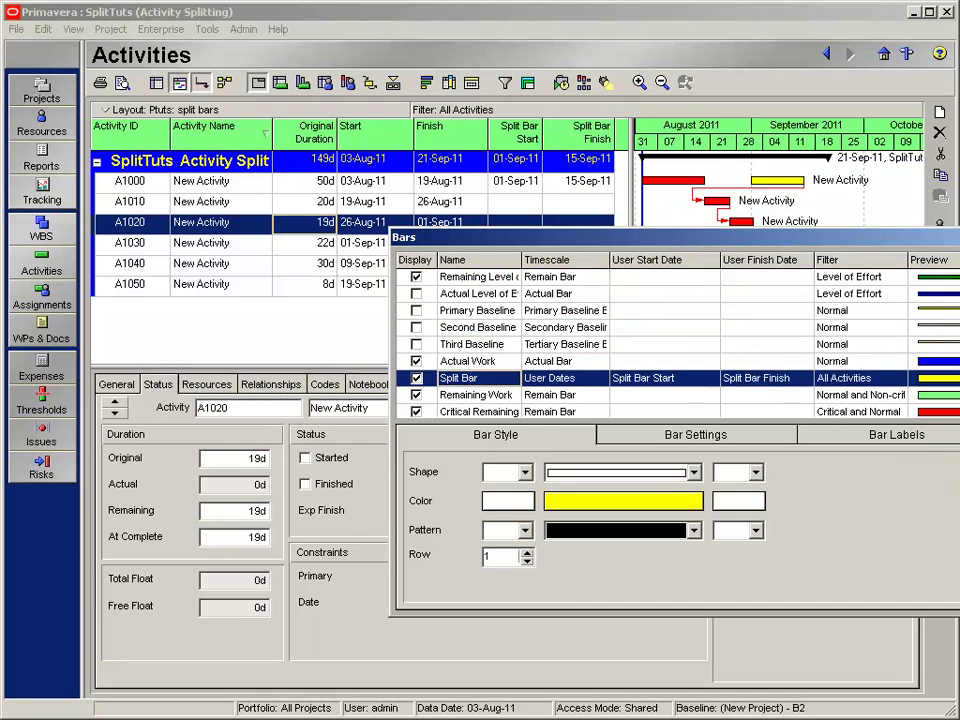
{"action": "key", "text": "alt+d"}
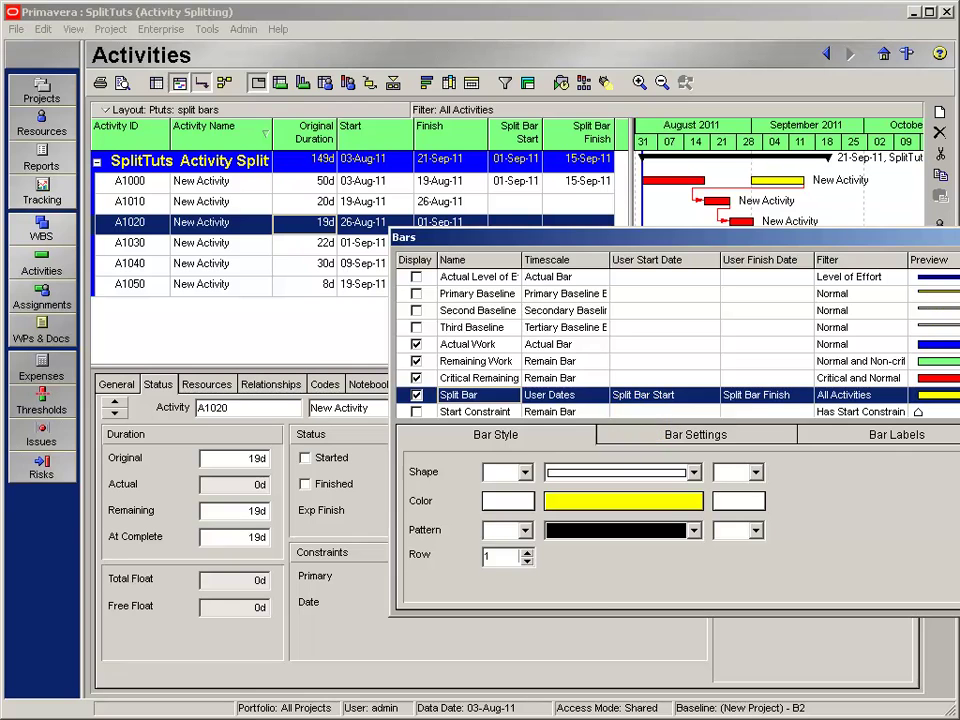
{"action": "key", "text": "Return"}
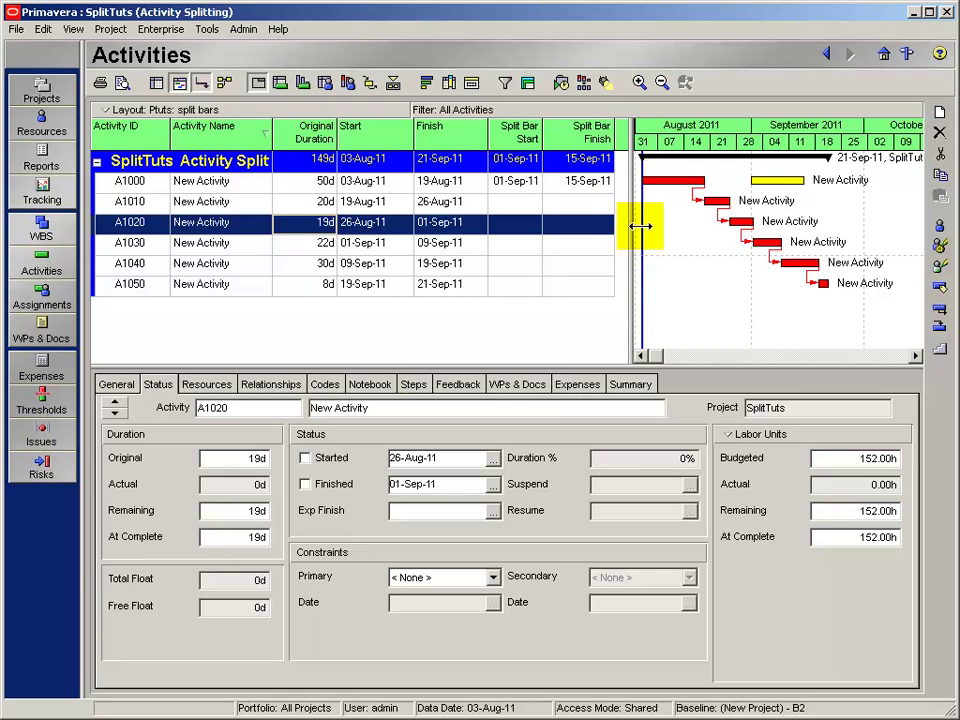
{"action": "left_click_drag", "start_coordinate": [628, 223], "coordinate": [624, 223]}
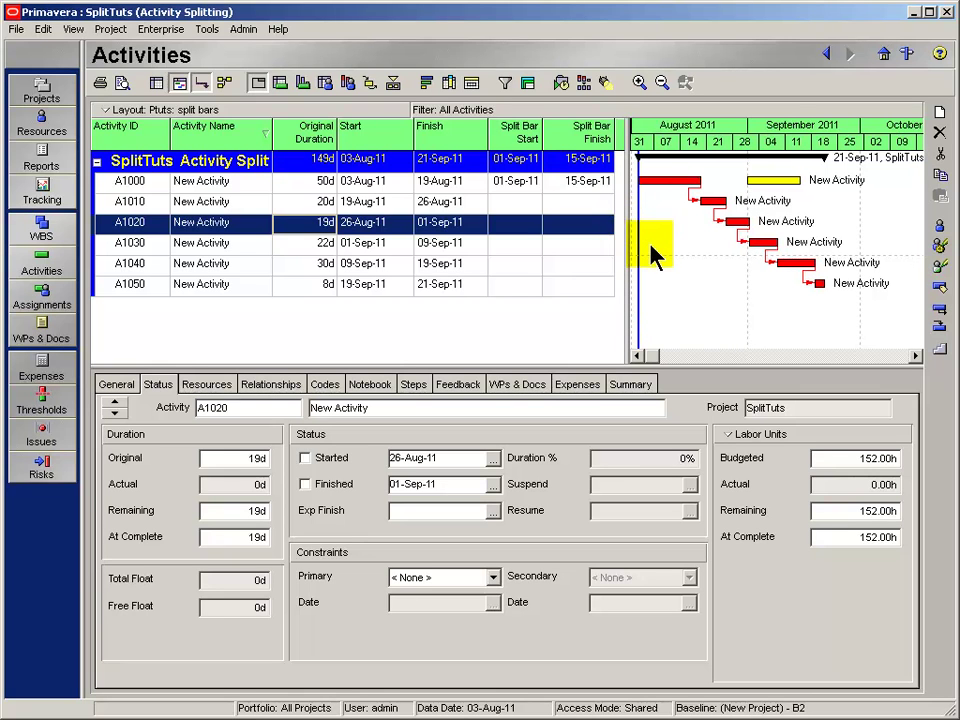